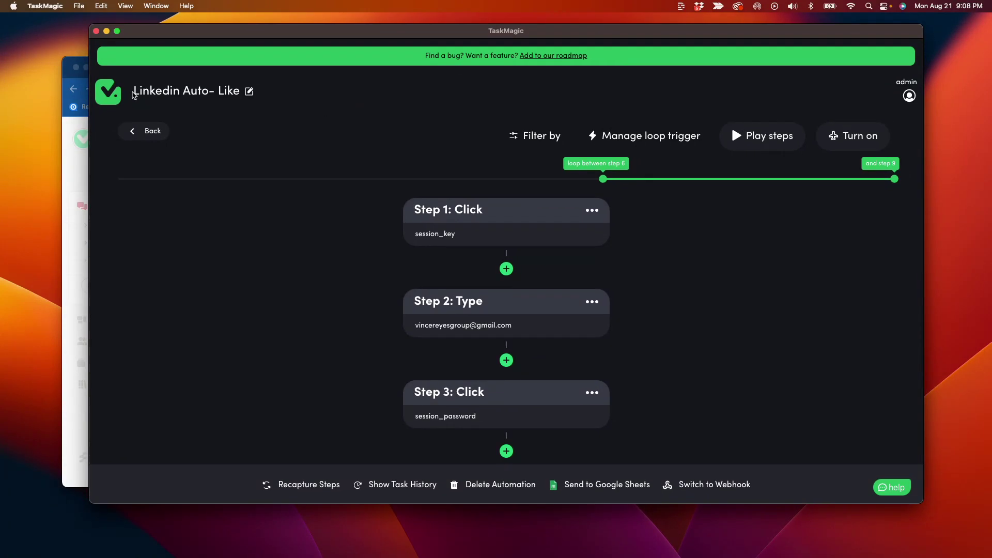
- Play the Linkedin Auto- Like steps as a test run, launching LinkedIn in an automated Chromium browser
left_click_drag(133, 92, 233, 92)
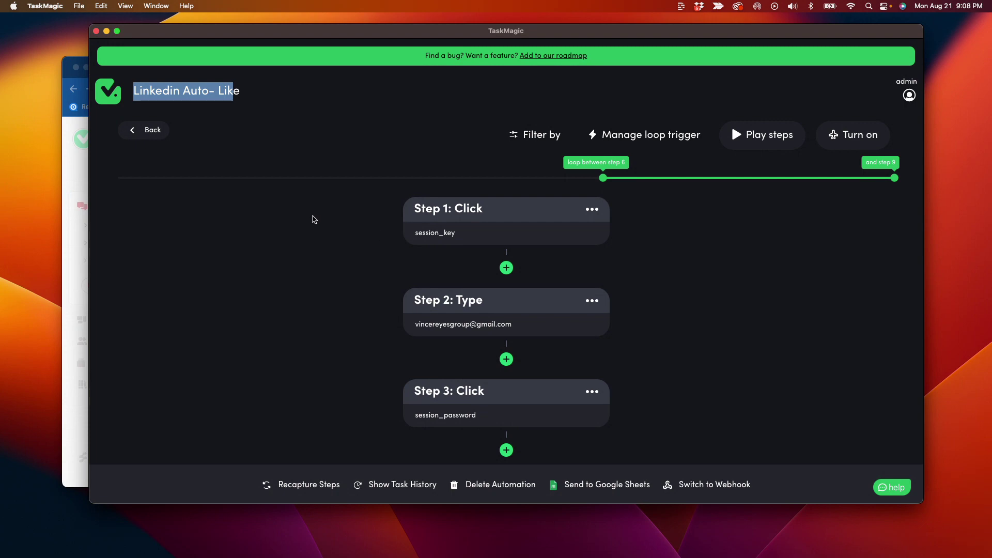
left_click(769, 239)
scroll(759, 136, "down", 1)
left_click(759, 135)
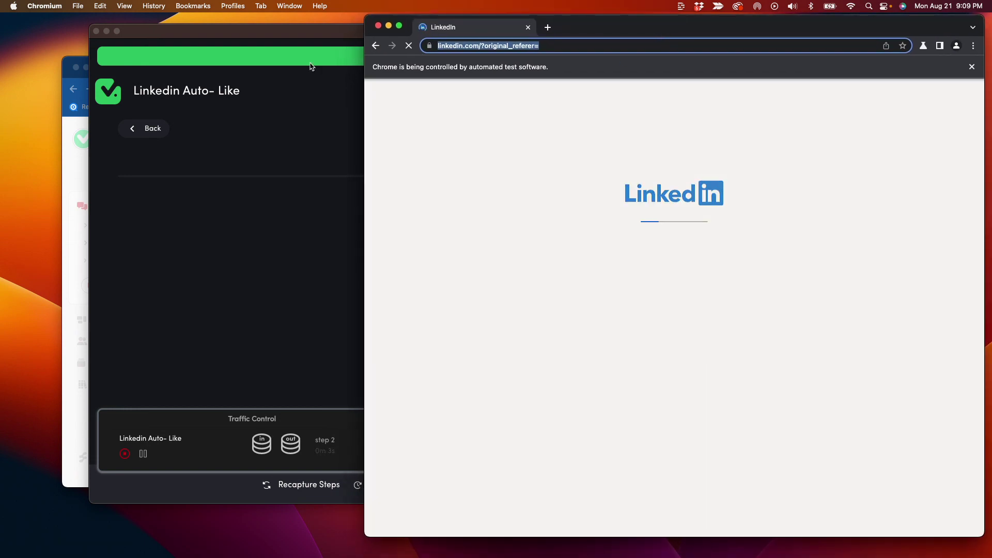
left_click_drag(298, 35, 260, 37)
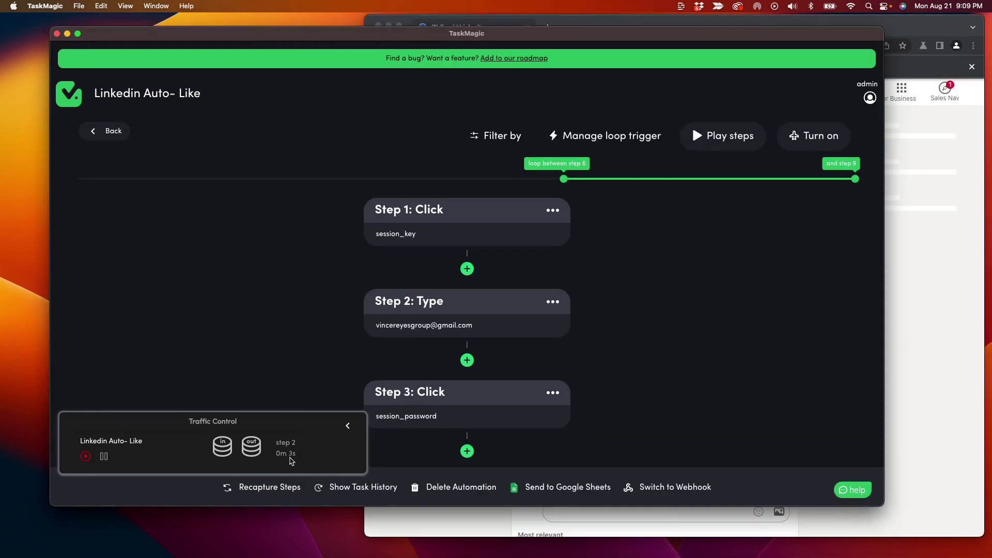
- Watch the automated LinkedIn run until it lands on the 404 page at step 9, loop 3
left_click_drag(579, 35, 580, 57)
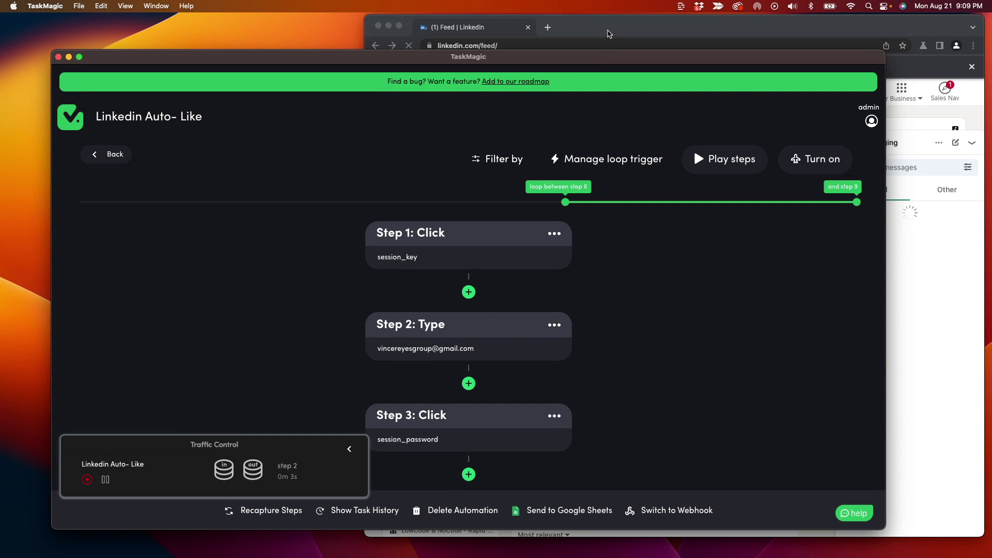
left_click(607, 33)
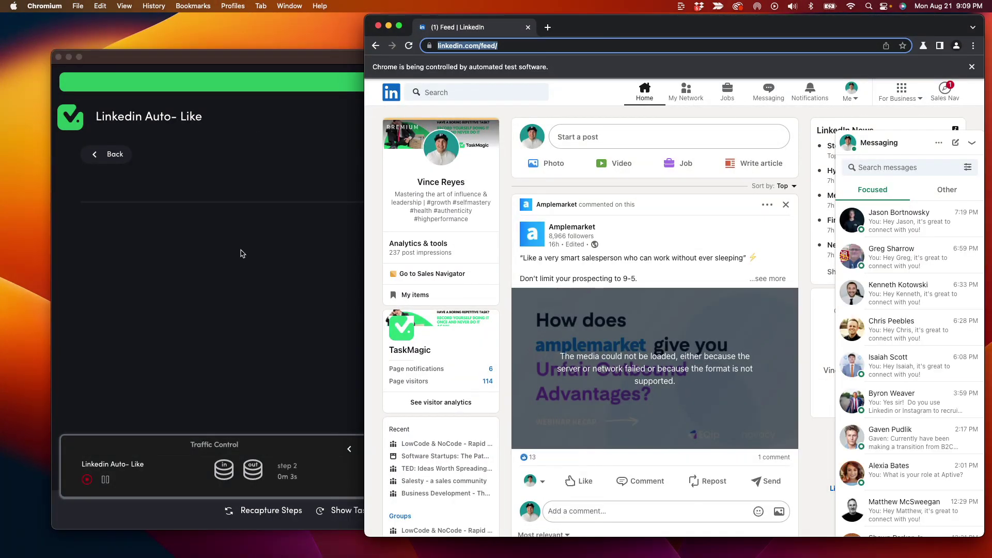
key("ctrl+Up")
left_click(311, 229)
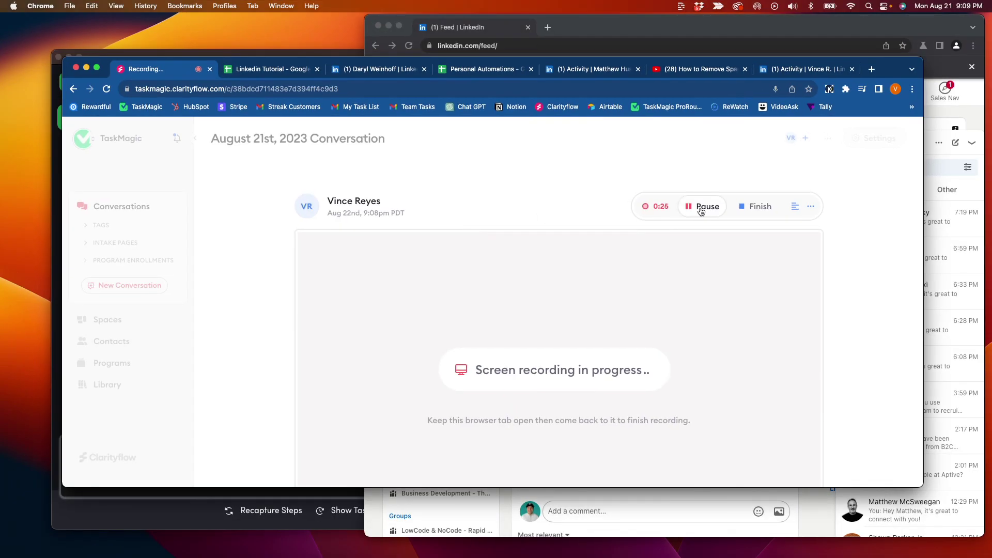
key("ctrl+Up")
left_click(789, 347)
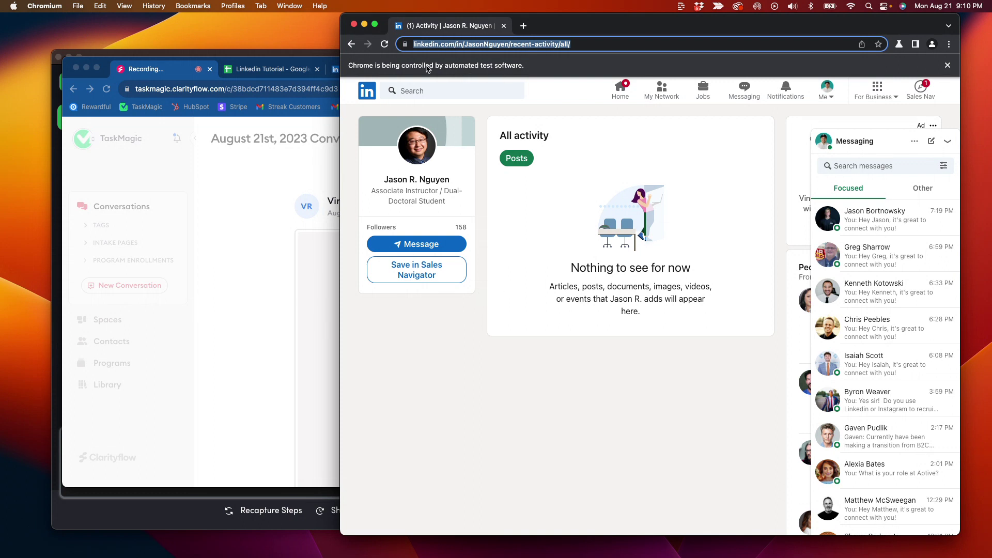
key("Return")
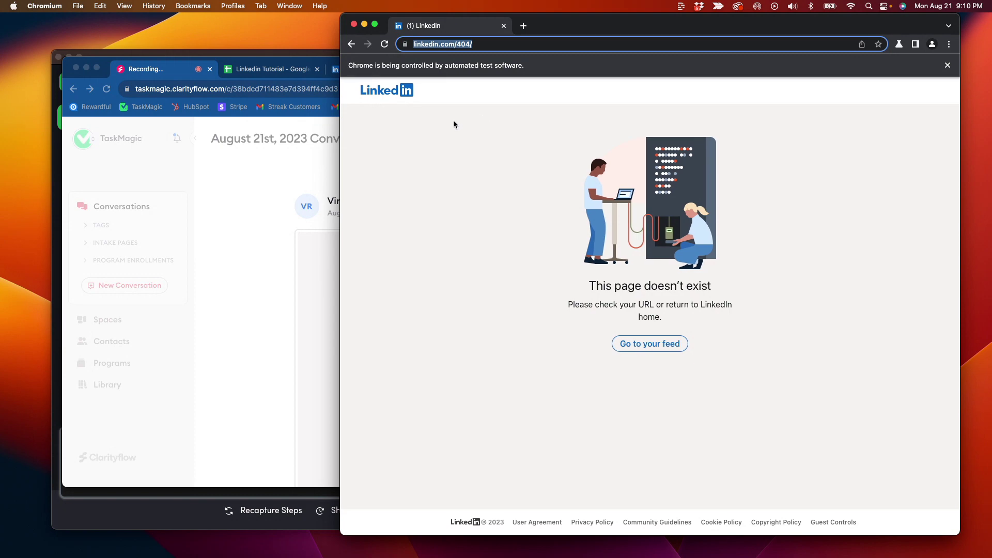
left_click(168, 55)
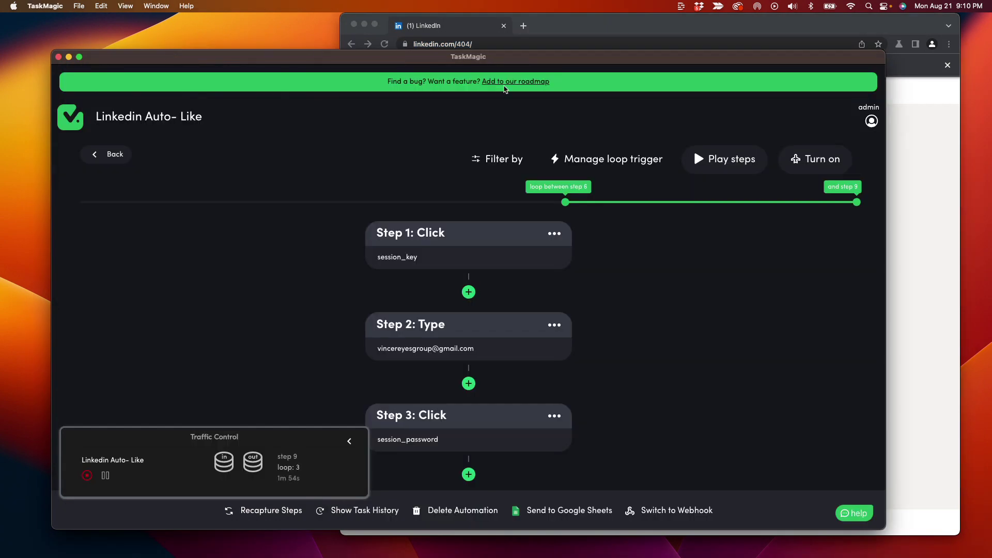
- Track the run through steps 7–9 of loop 4, then bring the Clarityflow Chrome window forward
left_click(579, 30)
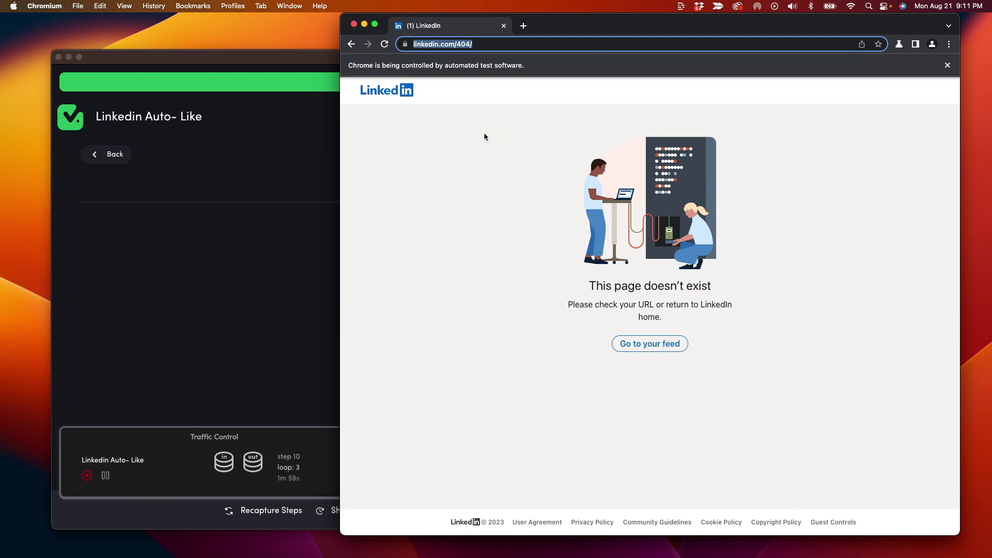
left_click(259, 174)
scroll(355, 216, "down", 10)
scroll(356, 216, "down", 4)
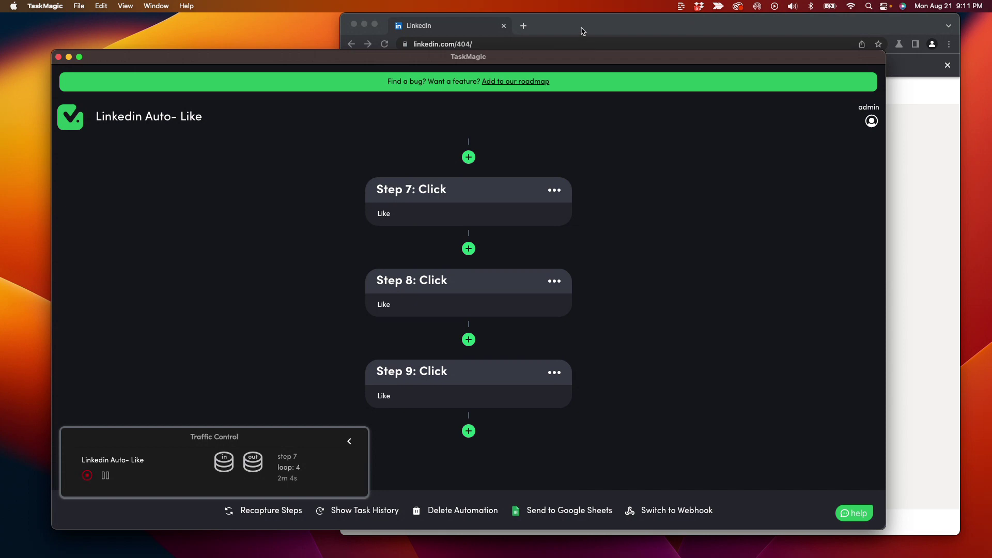
left_click(582, 31)
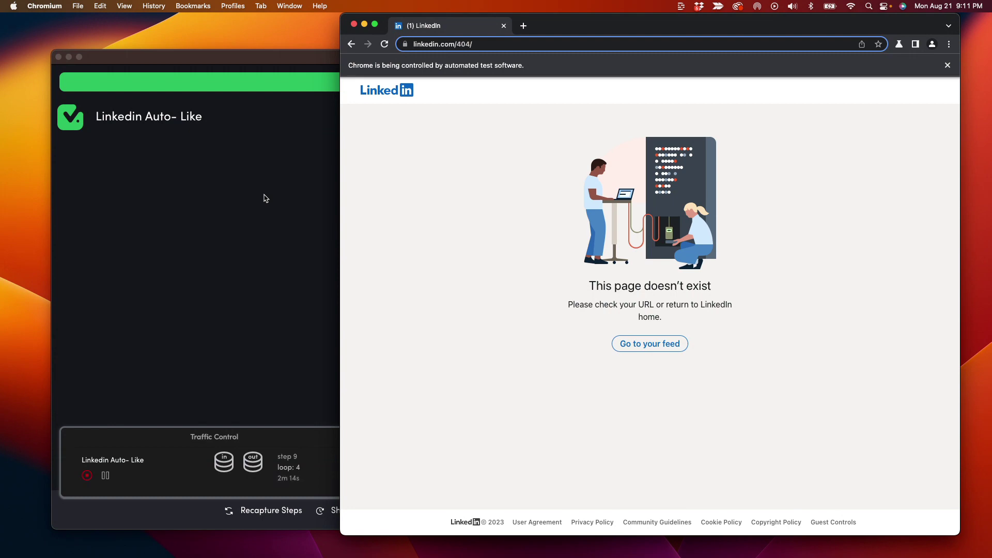
left_click(263, 198)
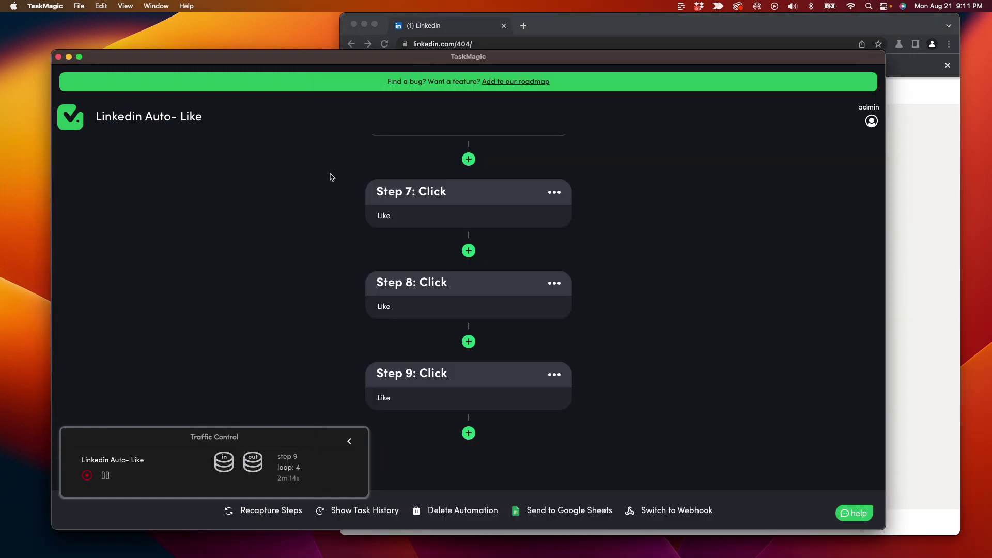
key("ctrl+Up")
left_click(457, 190)
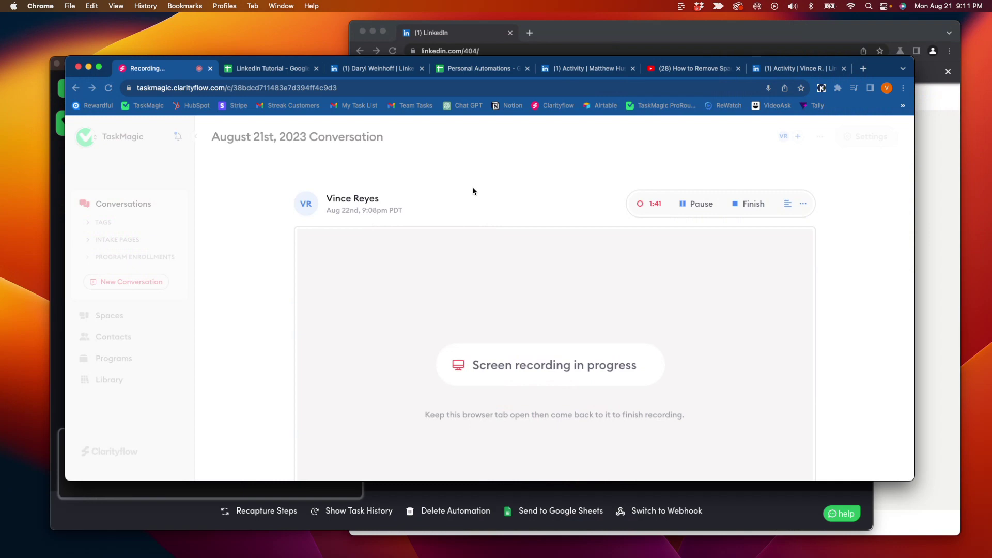
- Browse the contact's LinkedIn activity posts, then switch to the Linkedin Tutorial spreadsheet of profile URLs
left_click(579, 71)
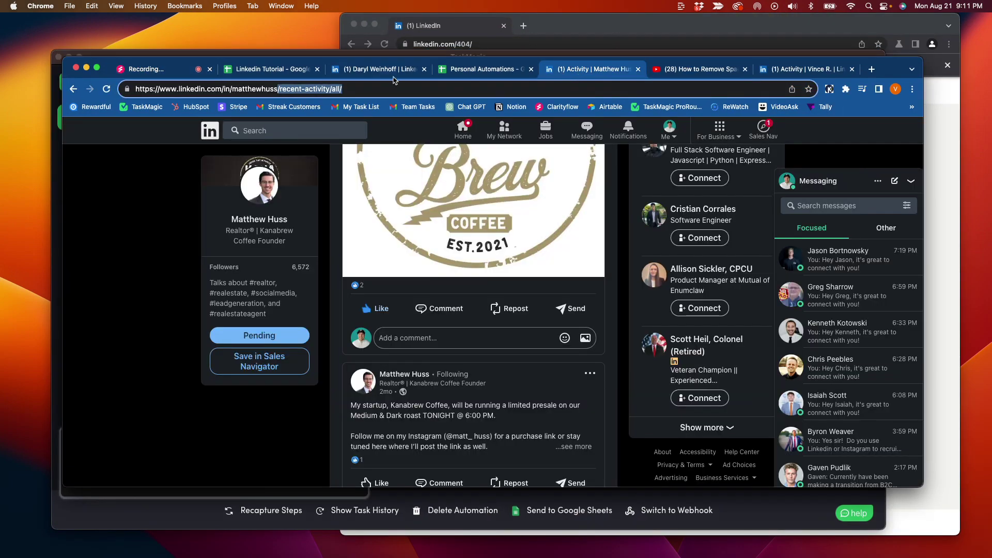
scroll(395, 205, "down", 10)
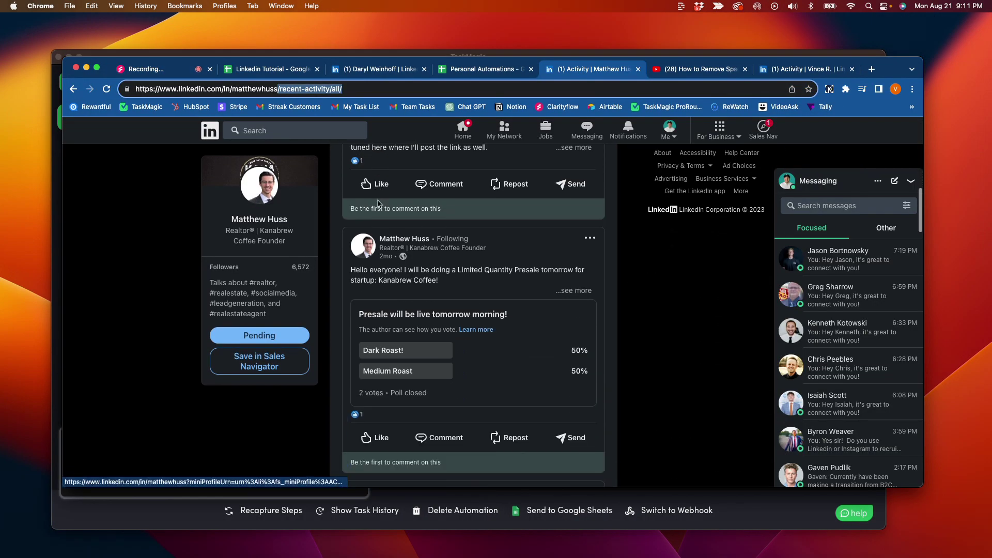
scroll(361, 310, "up", 5)
key("super+Left")
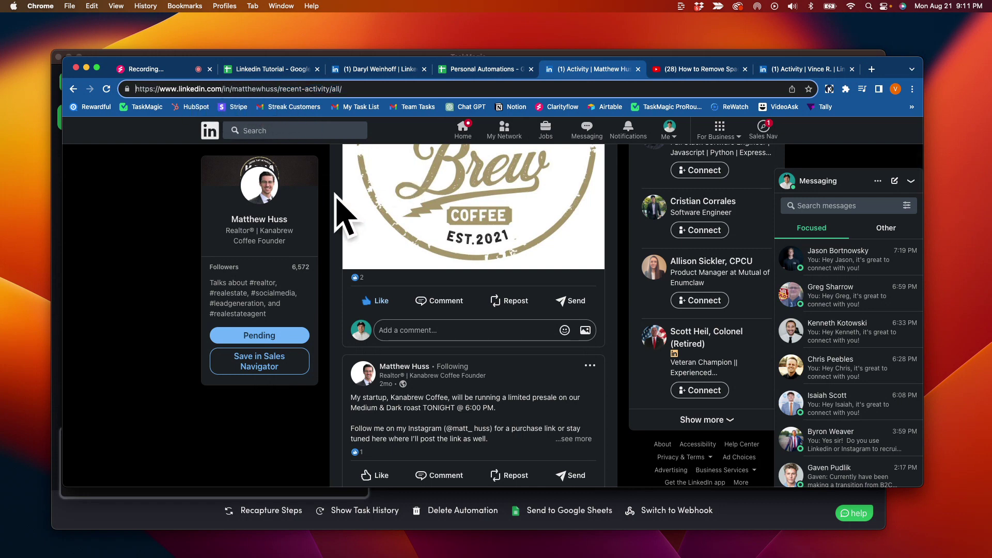
scroll(336, 196, "up", 3)
scroll(333, 199, "up", 3)
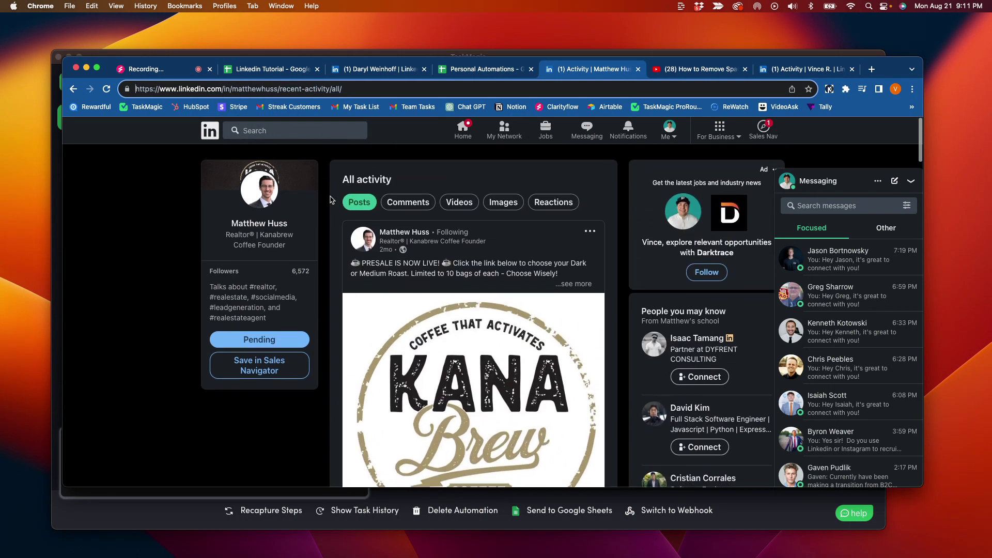
scroll(331, 200, "down", 1)
scroll(331, 199, "down", 10)
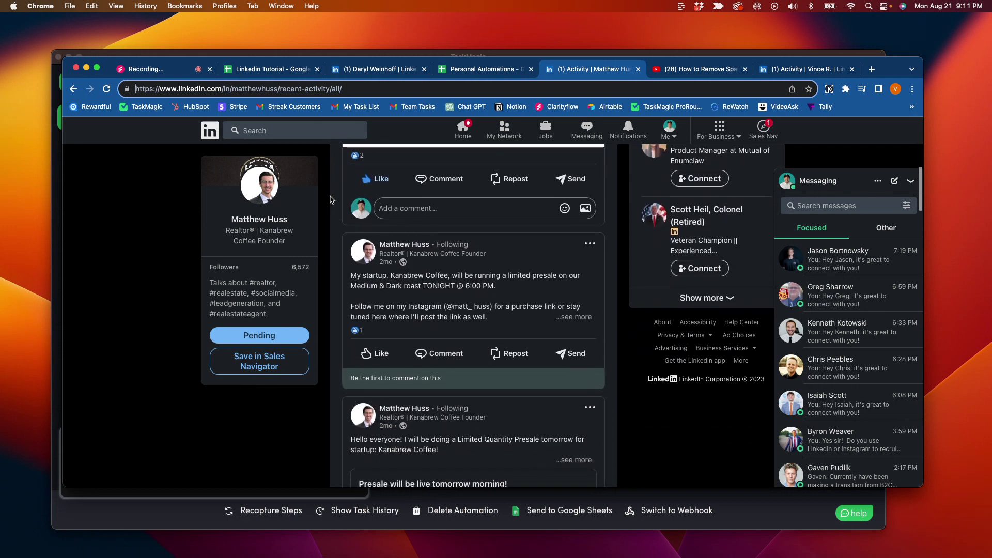
scroll(331, 200, "up", 4)
scroll(331, 200, "down", 4)
scroll(331, 200, "up", 5)
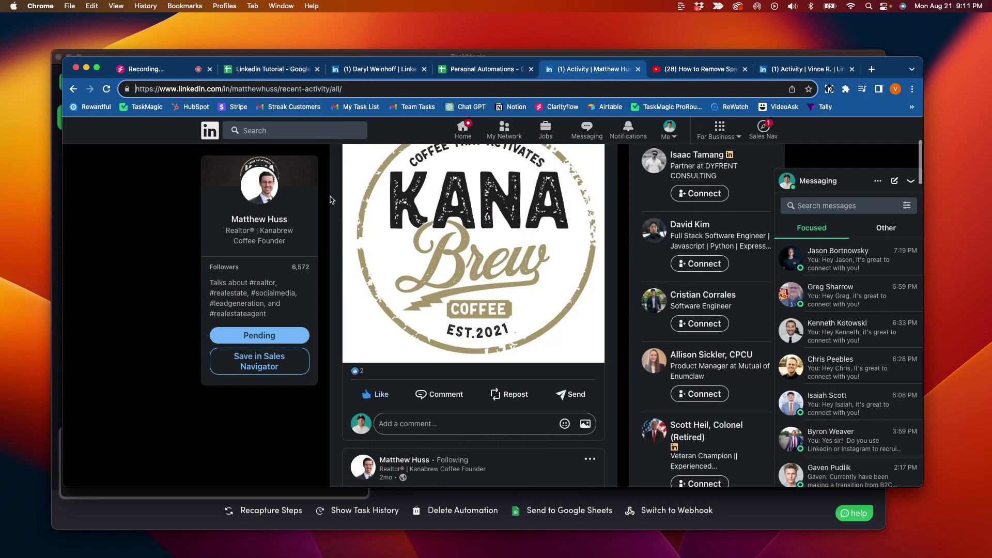
scroll(331, 200, "down", 4)
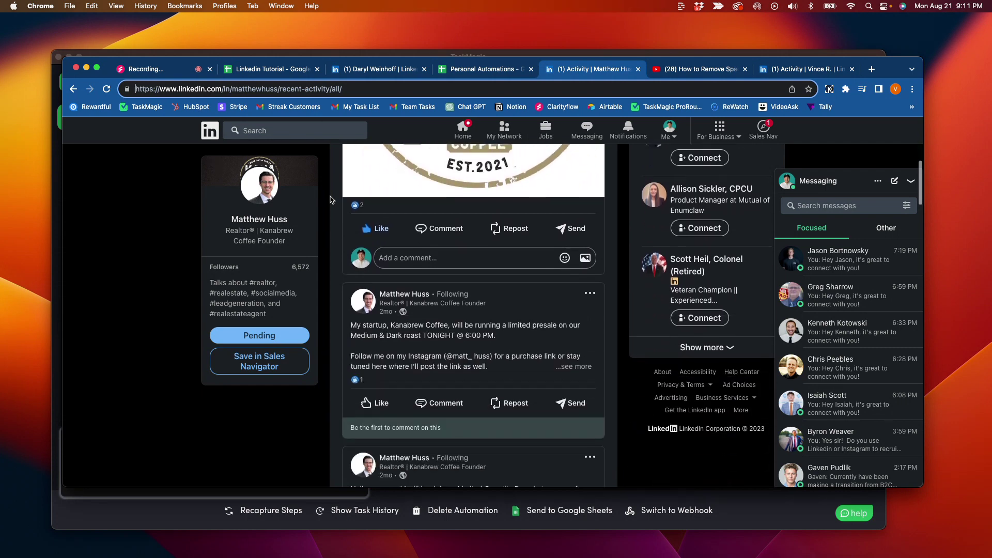
scroll(335, 201, "down", 8)
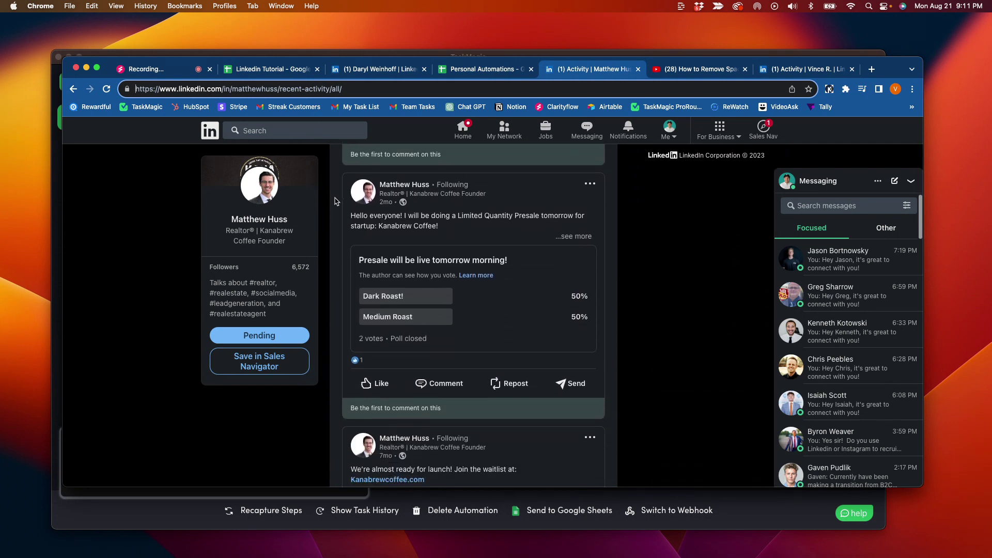
scroll(334, 201, "down", 10)
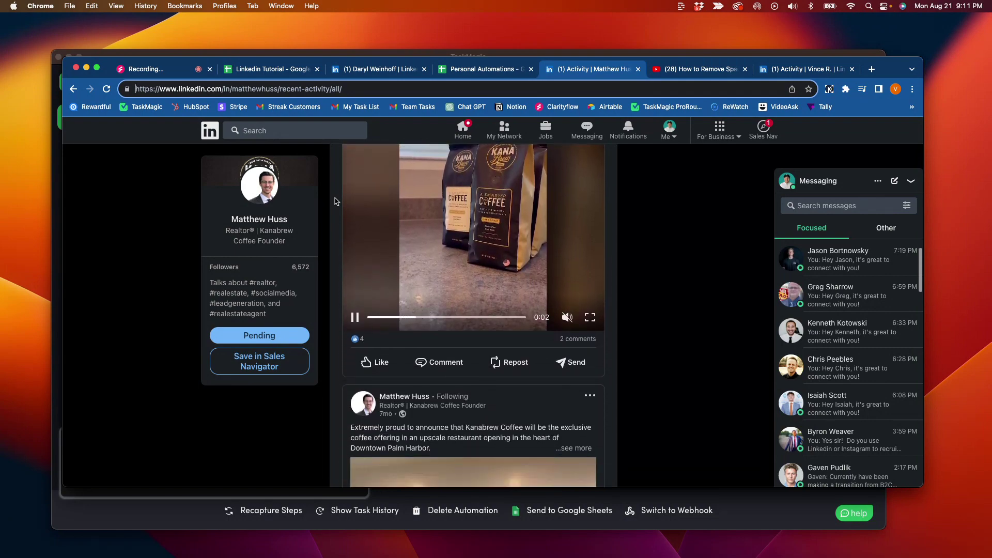
scroll(334, 201, "up", 20)
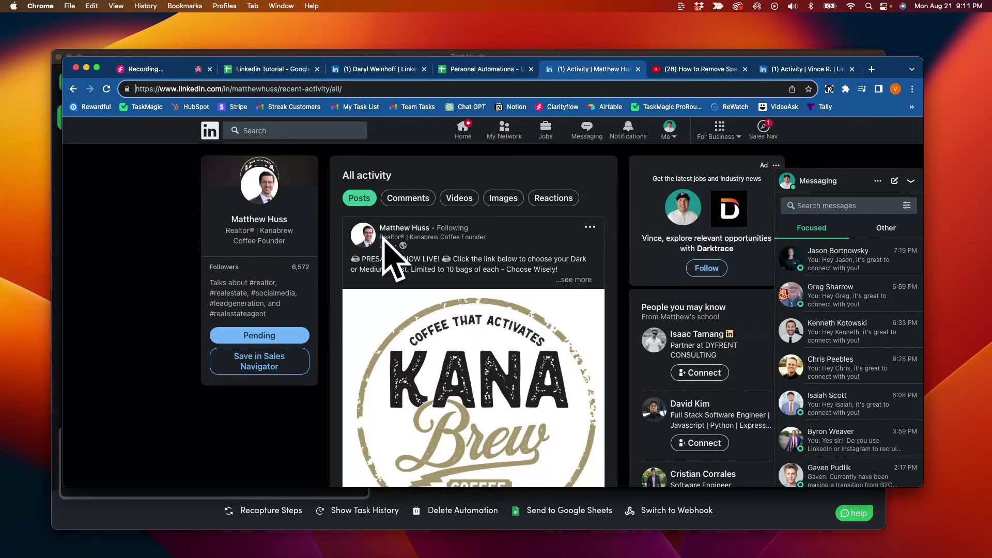
scroll(343, 235, "down", 2)
scroll(343, 239, "down", 20)
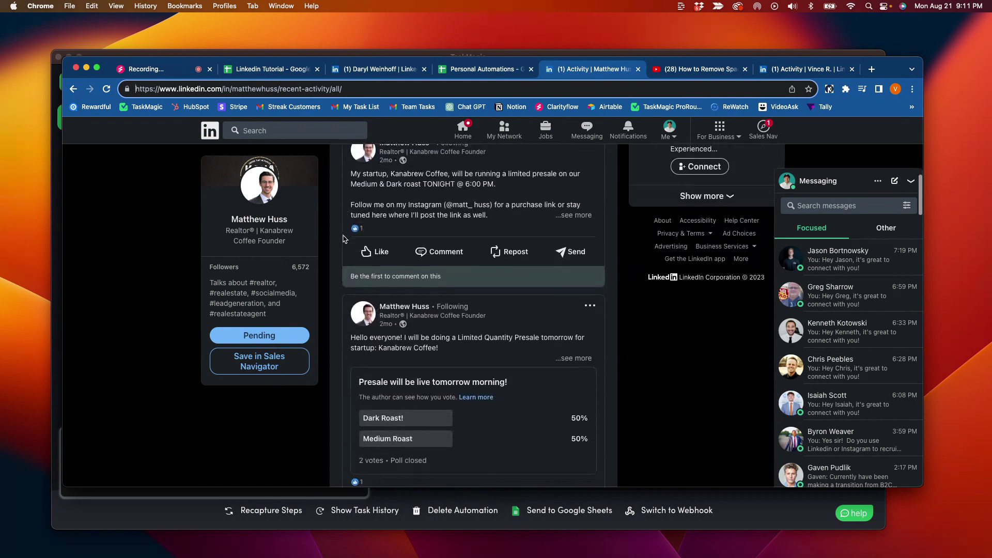
scroll(343, 238, "down", 3)
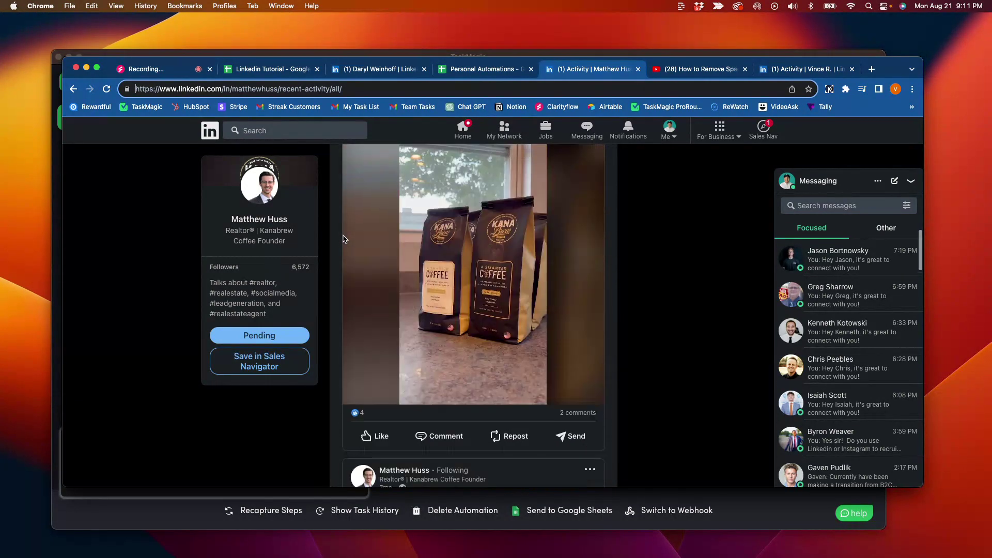
scroll(343, 238, "up", 10)
left_click_drag(89, 77, 116, 84)
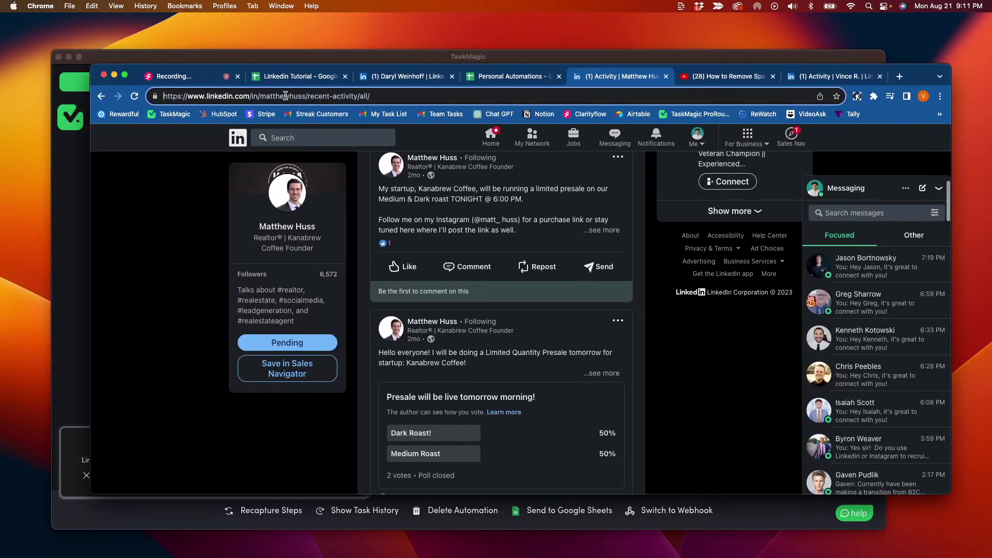
left_click(279, 77)
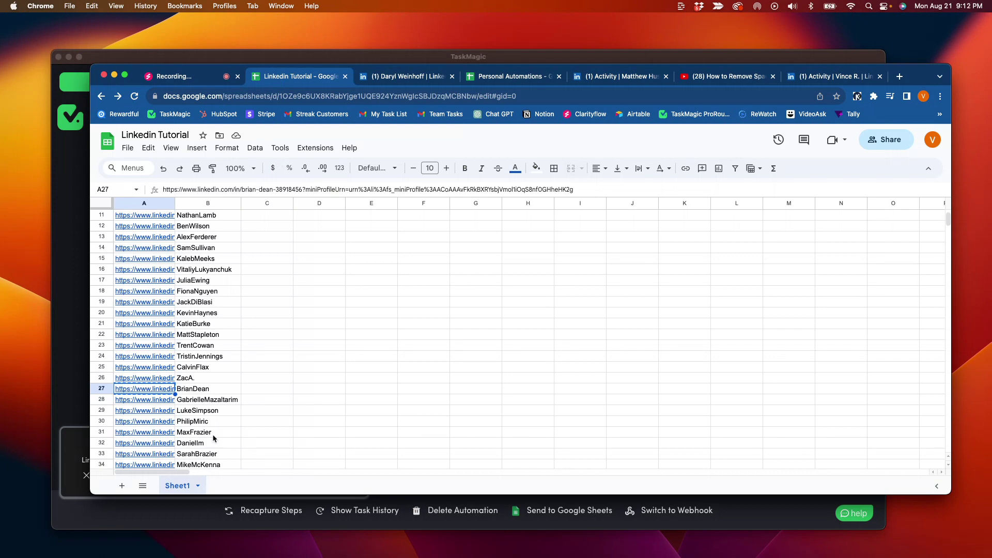
- On Sheet2, select name cell B3 and start a Find and replace across all sheets
scroll(172, 368, "up", 5)
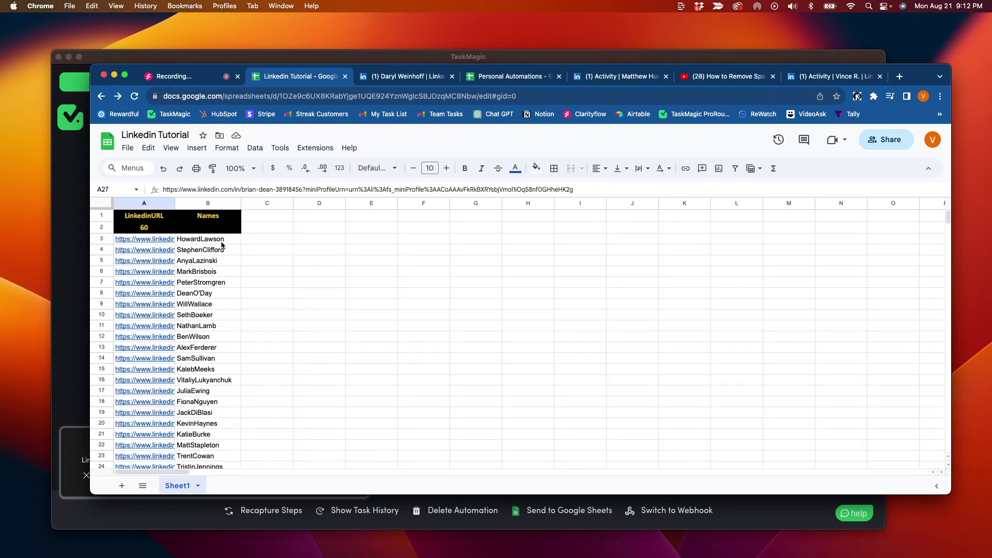
left_click_drag(200, 243, 202, 287)
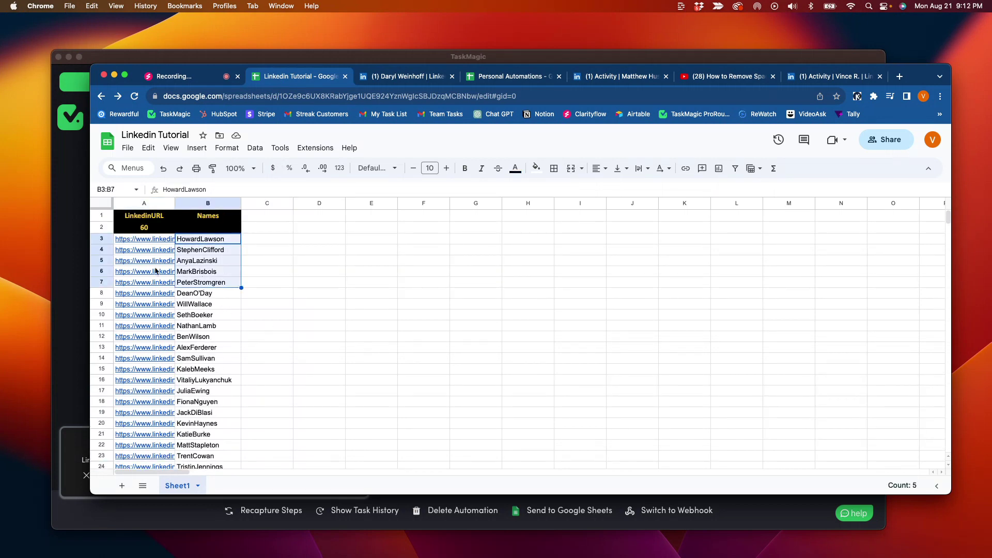
left_click(208, 282)
left_click(194, 243)
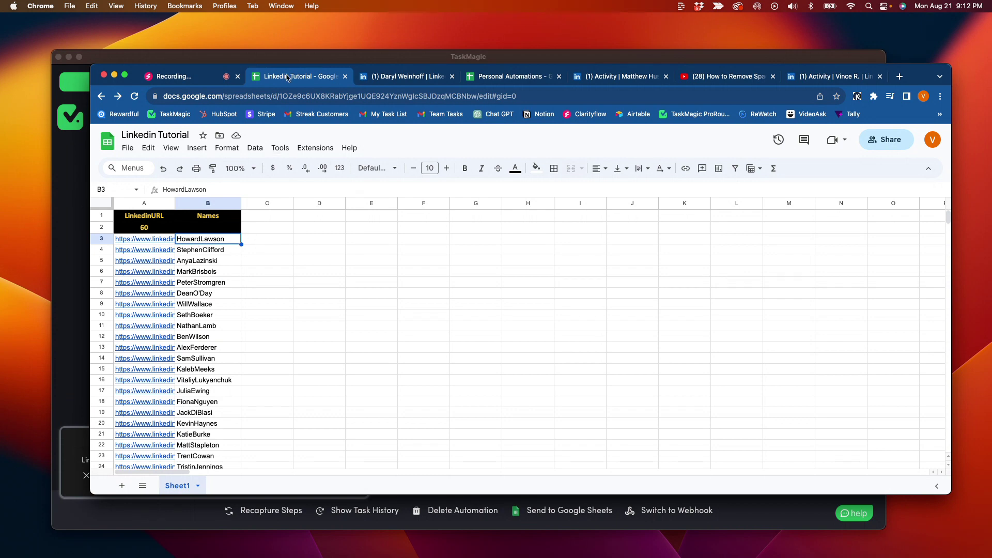
left_click(186, 78)
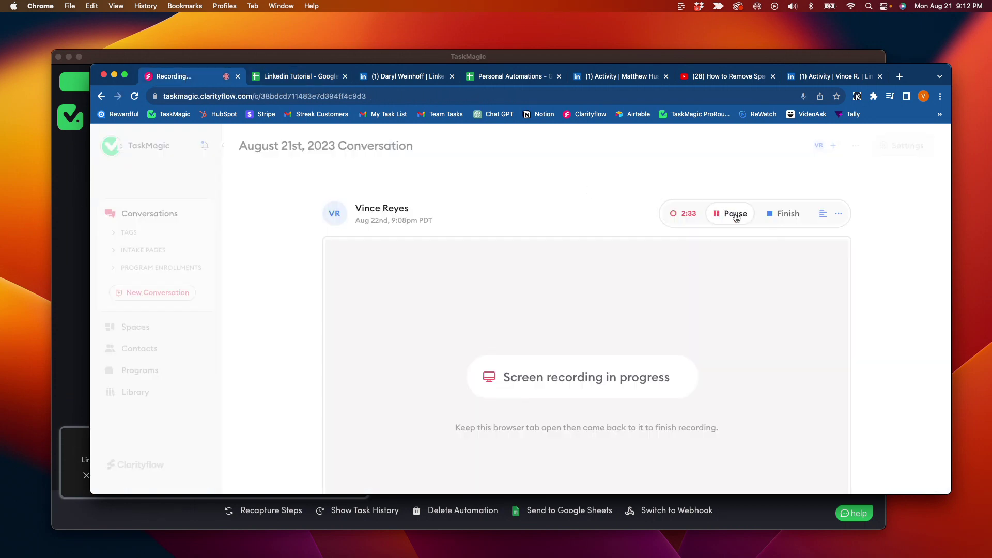
left_click(298, 76)
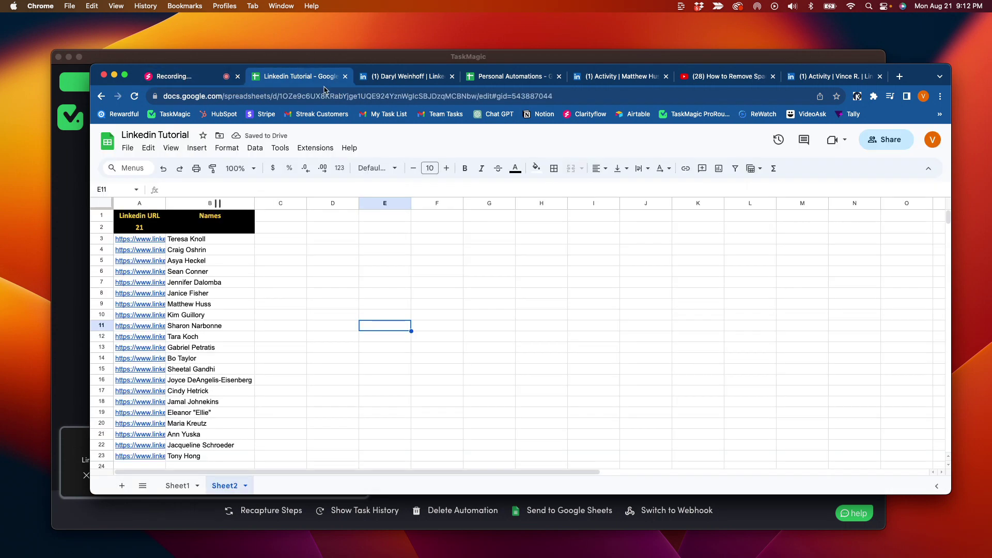
left_click(213, 241)
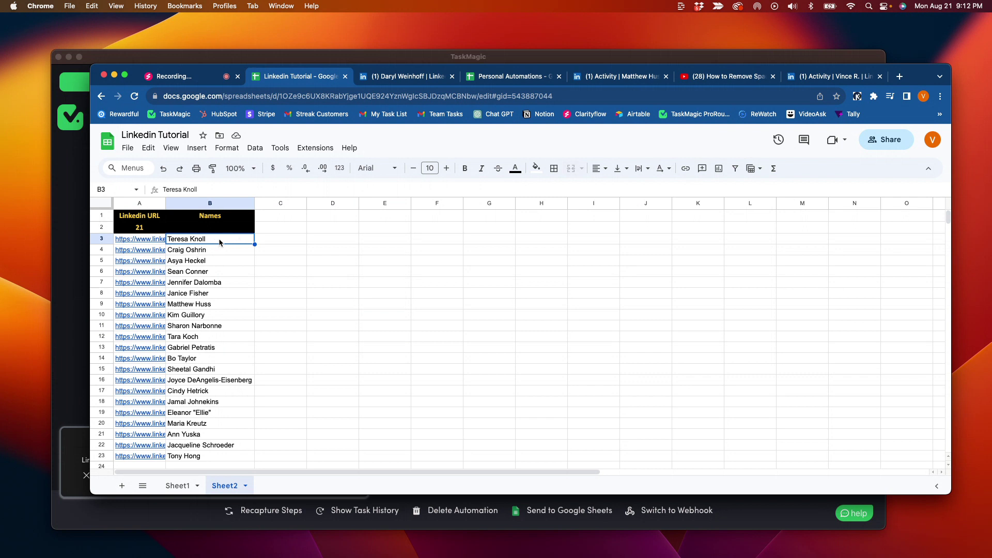
key("cmd+shift+h")
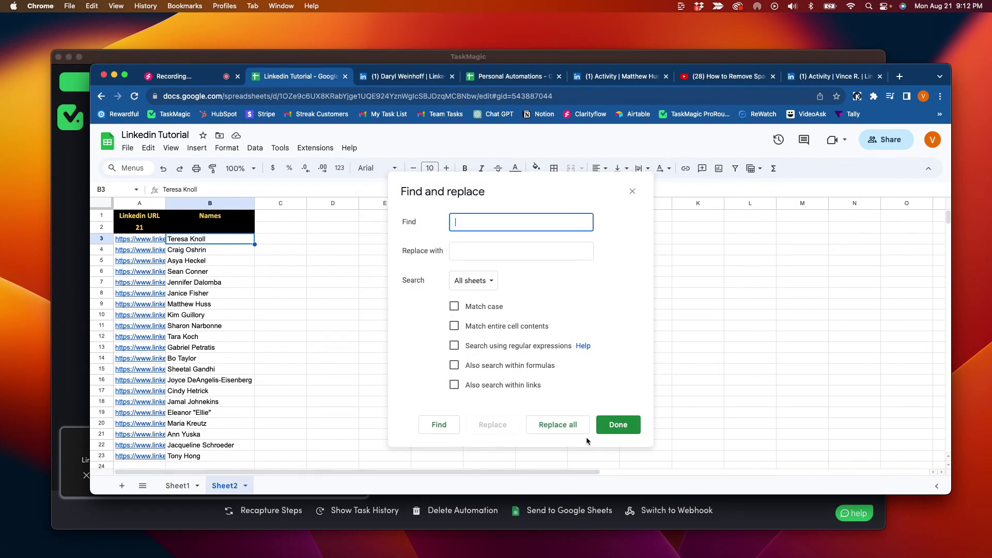
left_click(560, 429)
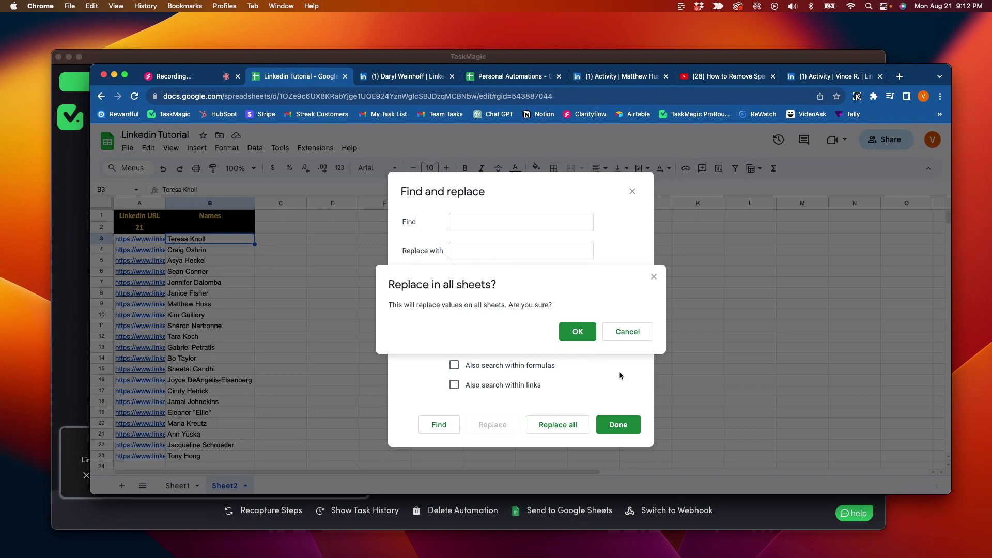
- Replace every space with nothing across all sheets (22 instances), then close Find and replace
left_click(577, 331)
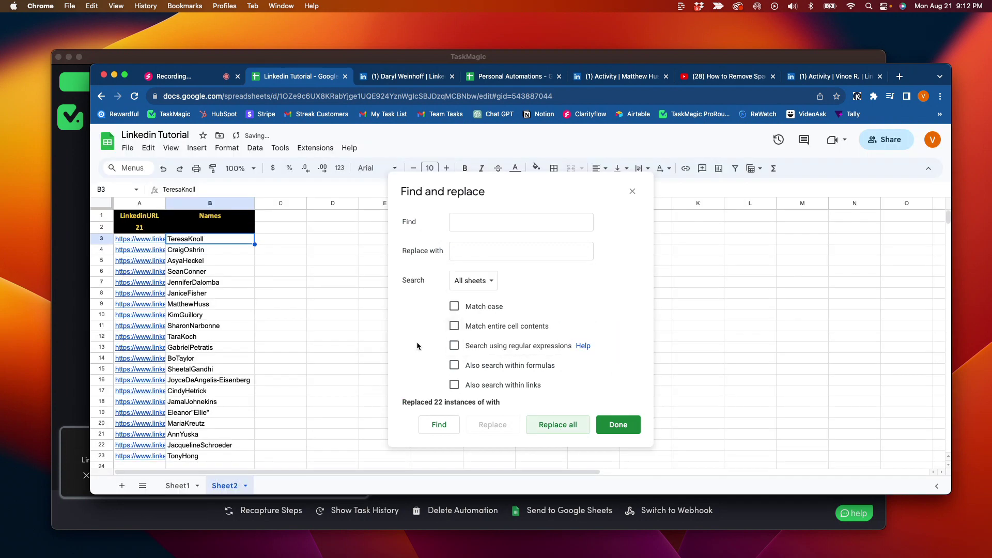
left_click(195, 272)
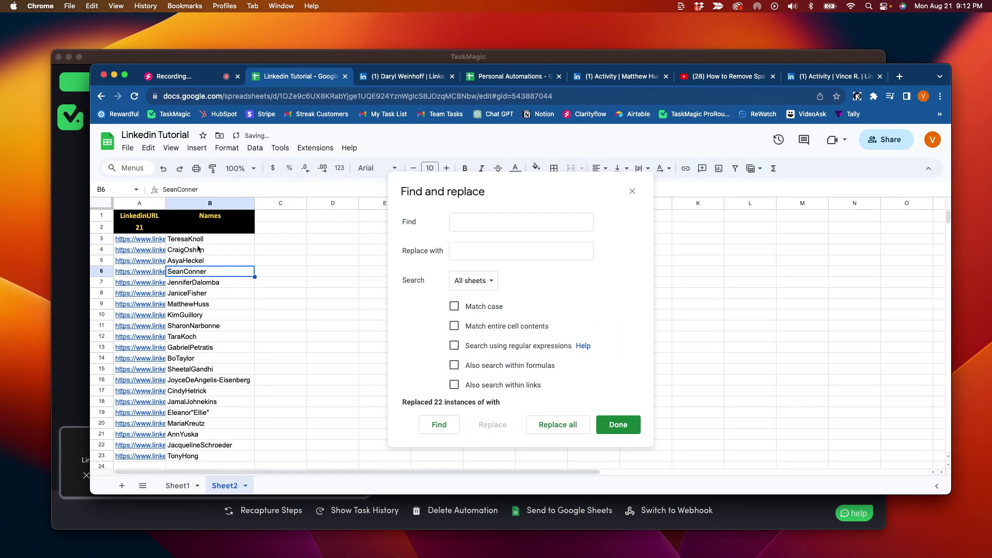
left_click(632, 191)
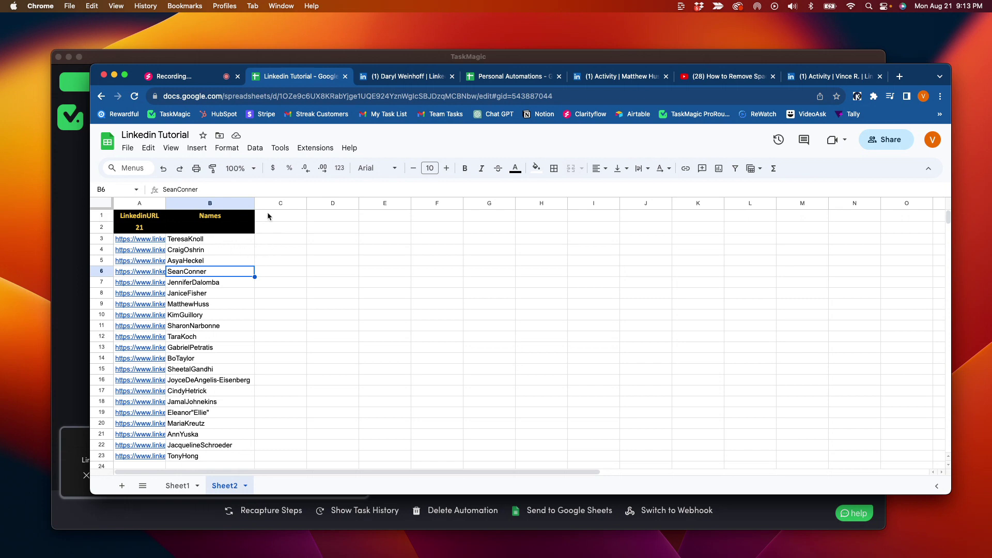
- Return to the contact's recent-activity tab and highlight the profile username in its URL
left_click(415, 77)
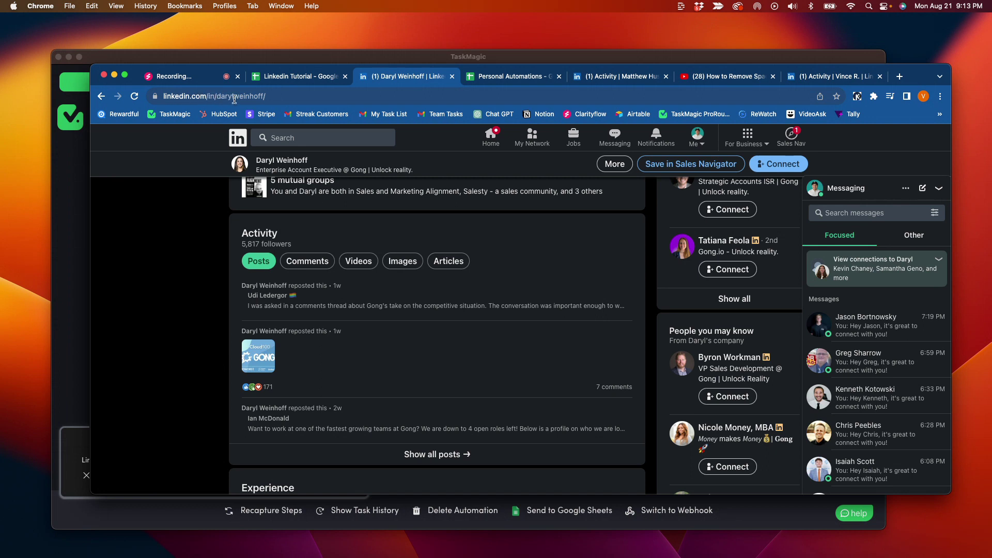
left_click(219, 98)
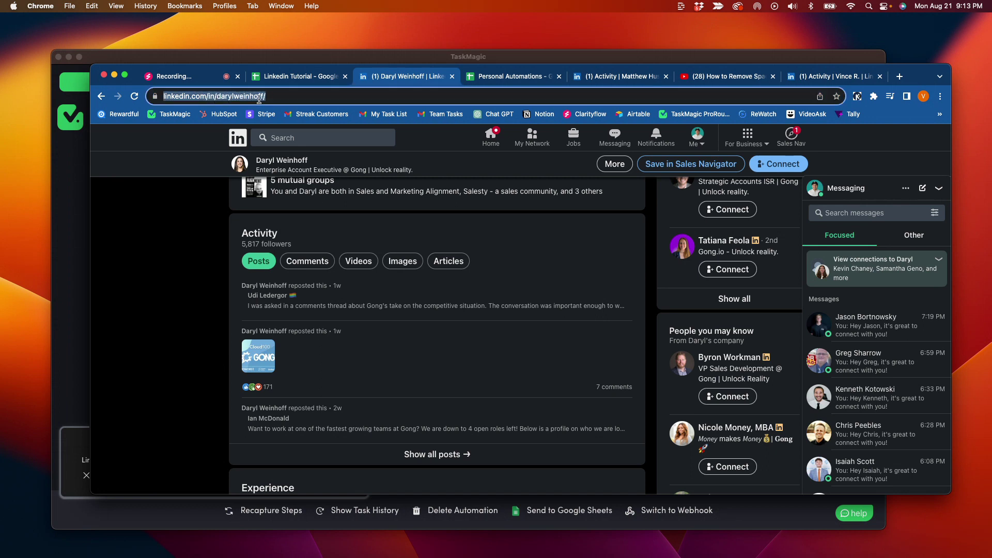
left_click(615, 77)
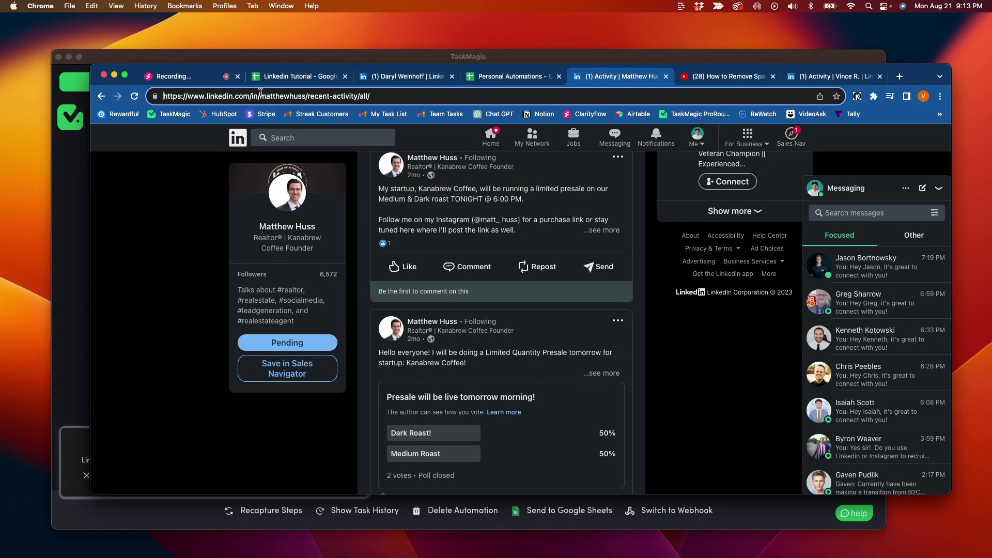
left_click(292, 77)
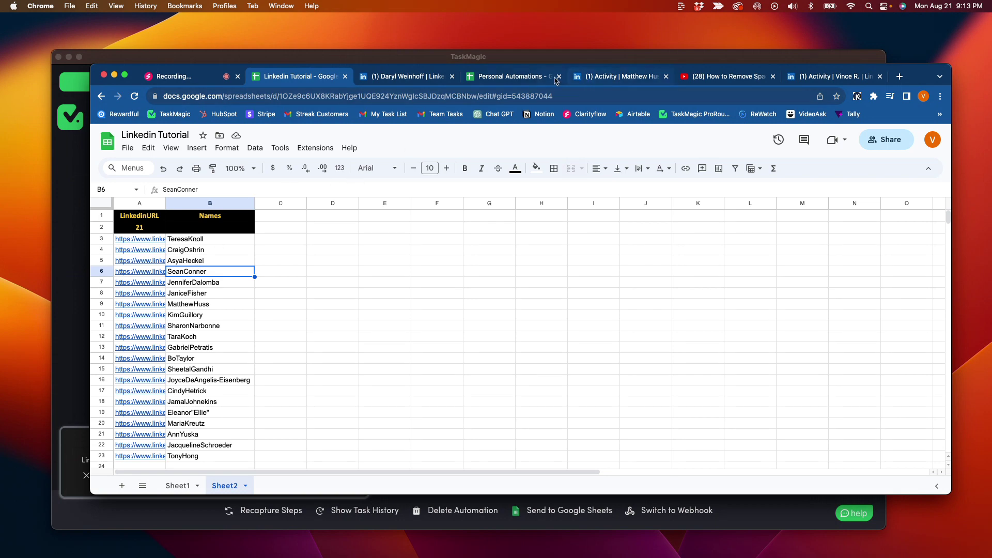
left_click(505, 77)
left_click(589, 79)
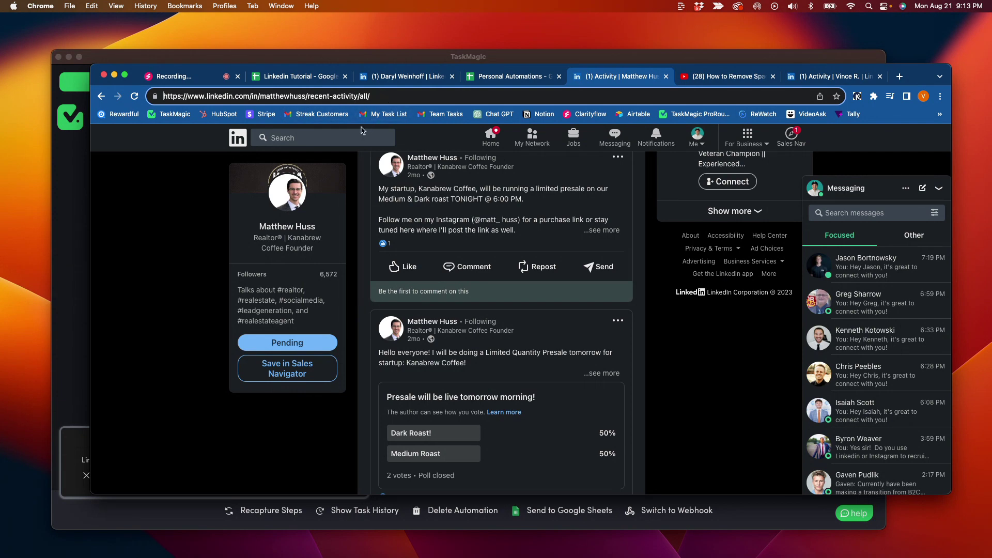
left_click(267, 100)
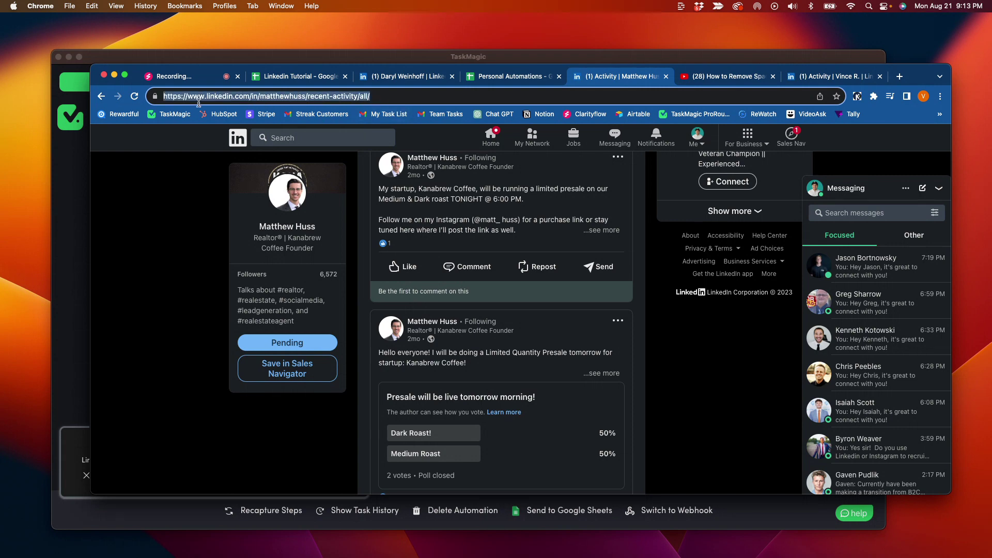
left_click(303, 94)
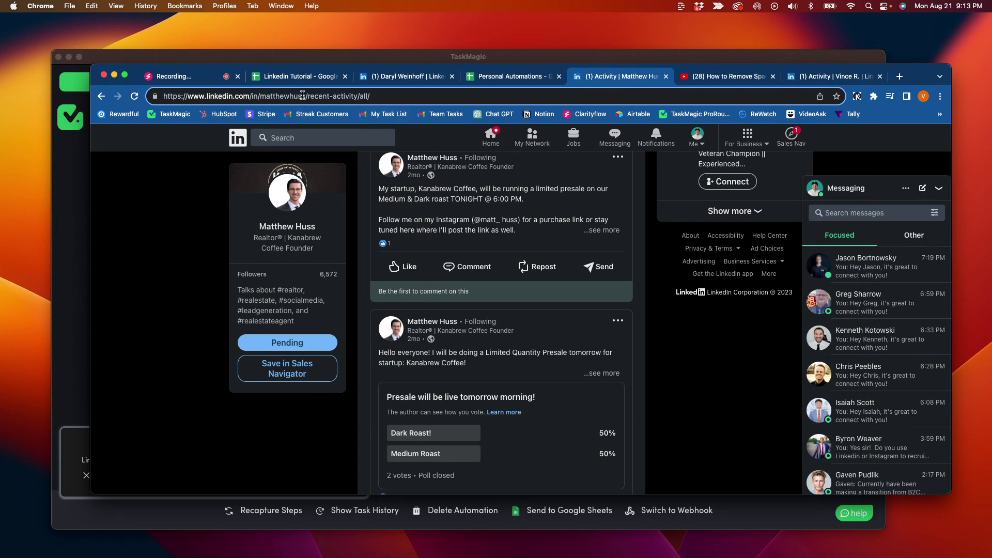
left_click_drag(306, 97, 260, 96)
left_click(507, 60)
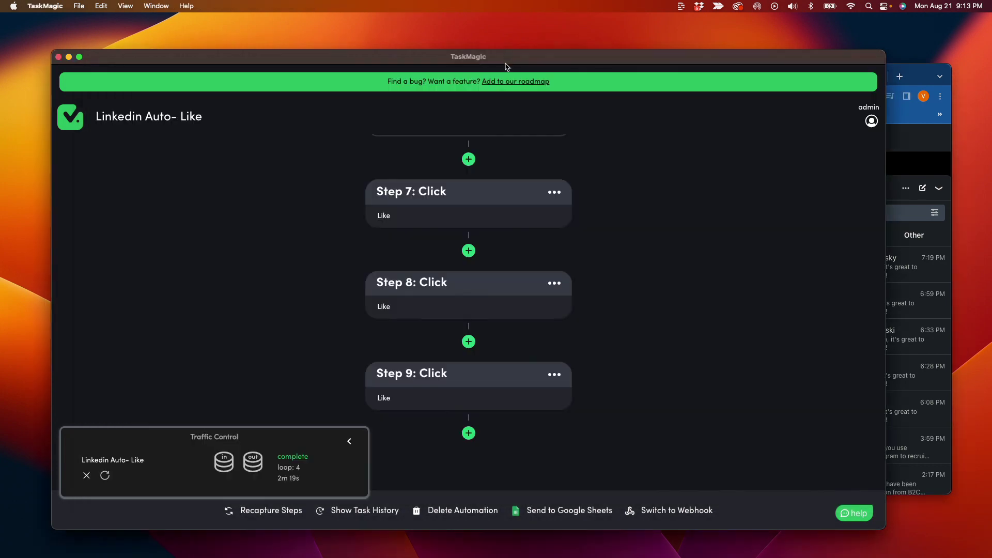
- Close the run status panel, add a new automation and open its Capture Steps browser window
left_click(87, 473)
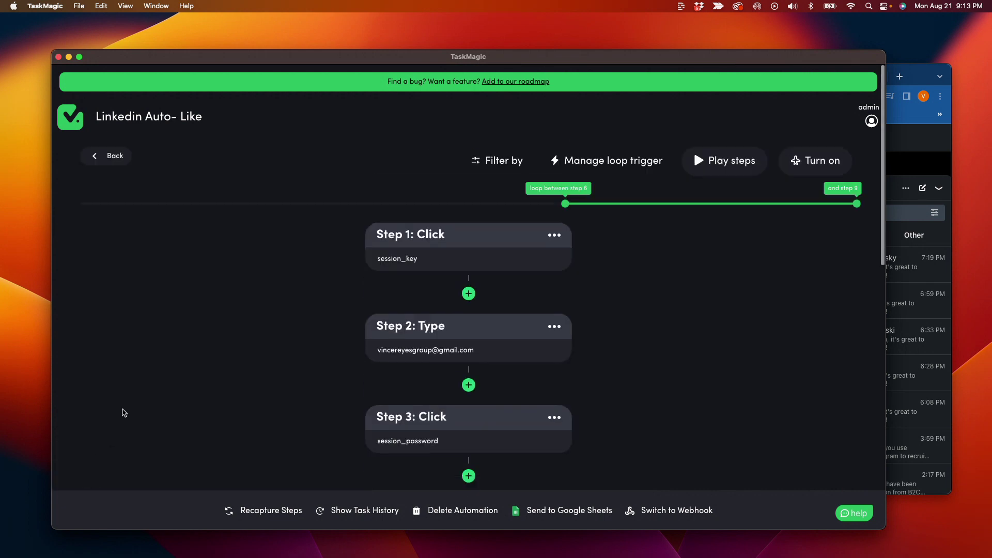
left_click(111, 152)
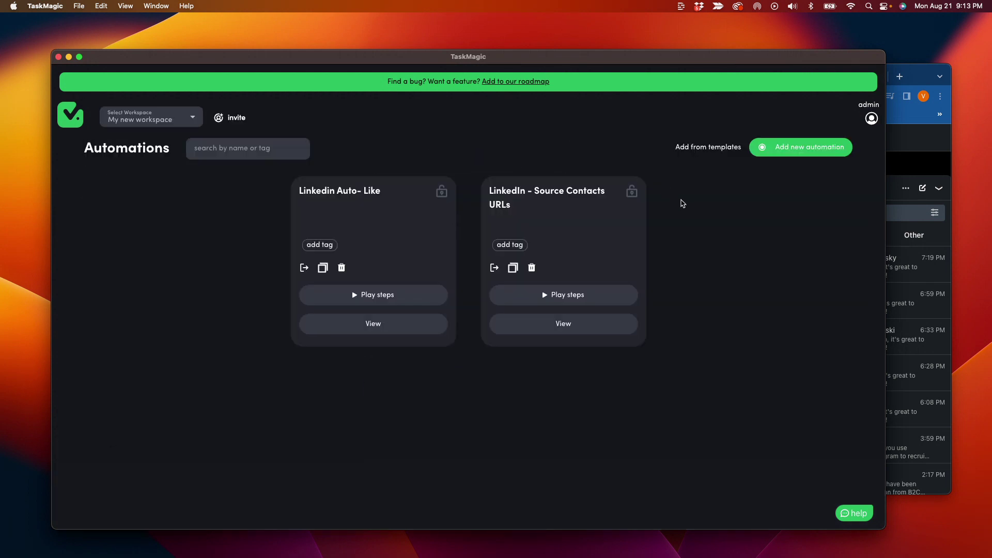
left_click(785, 148)
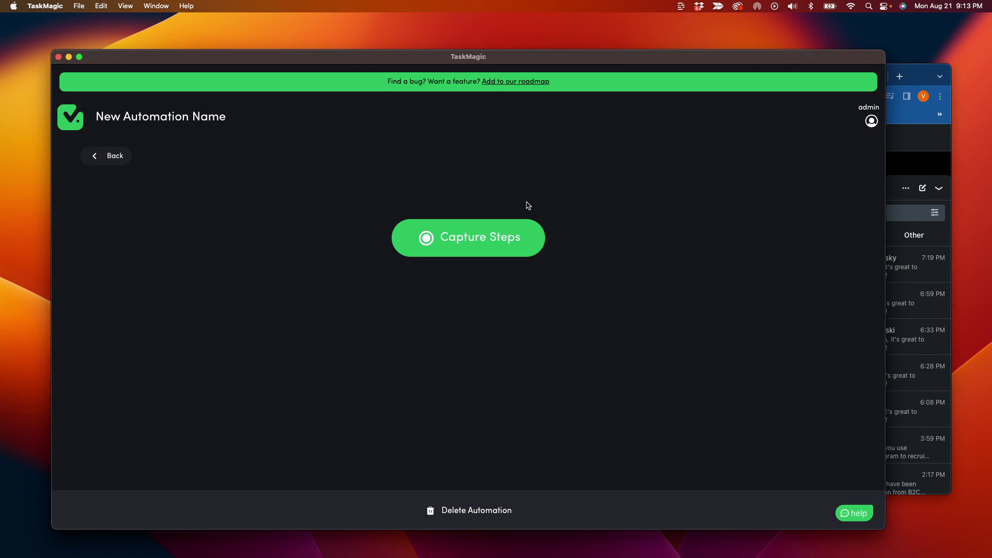
left_click(495, 239)
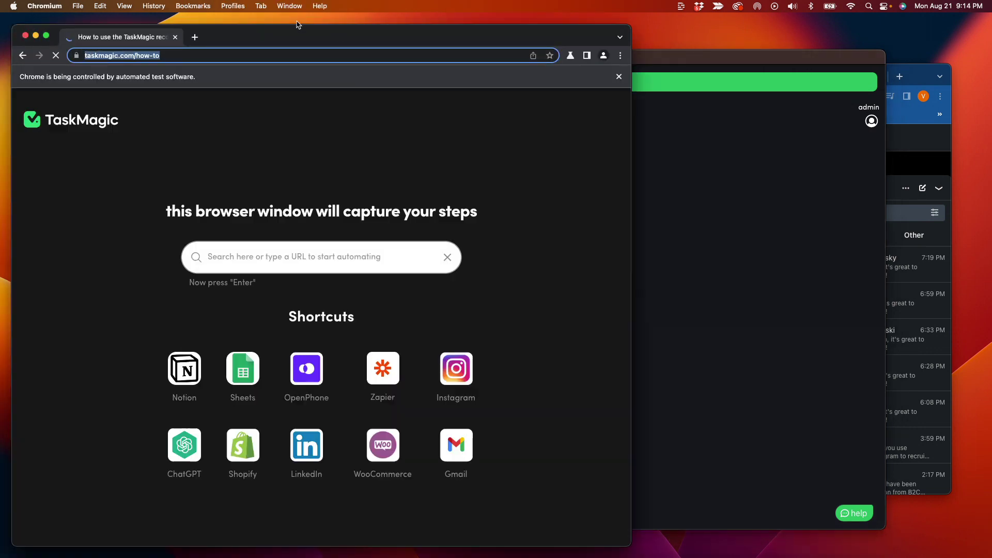
left_click_drag(289, 41, 583, 39)
- Load linkedin.com in the step-capture browser window
left_click(530, 38)
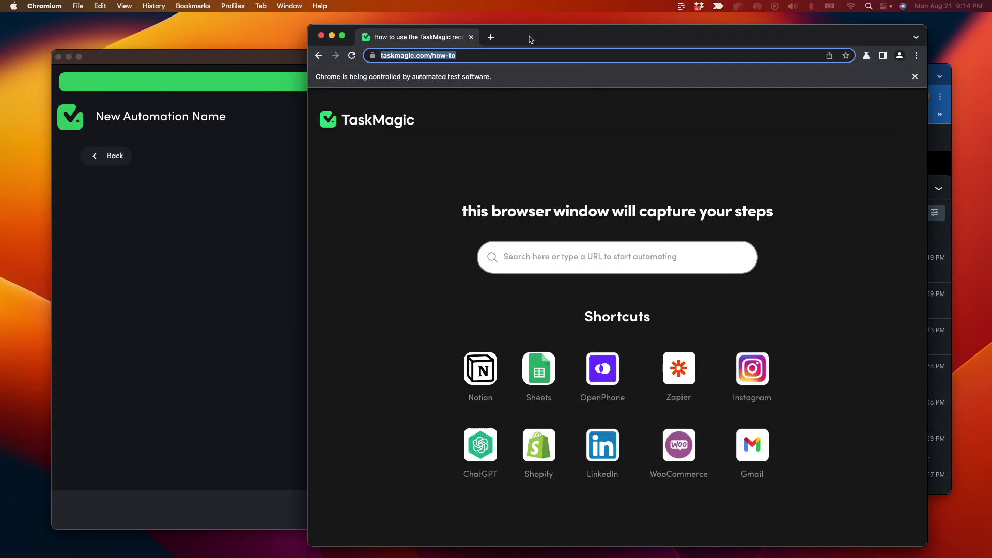
type("linke")
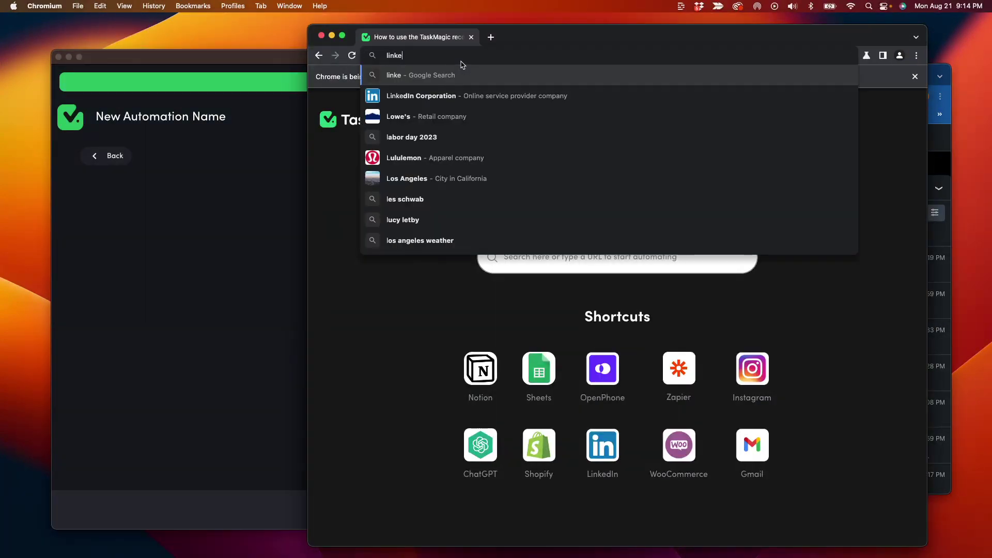
type("din.com")
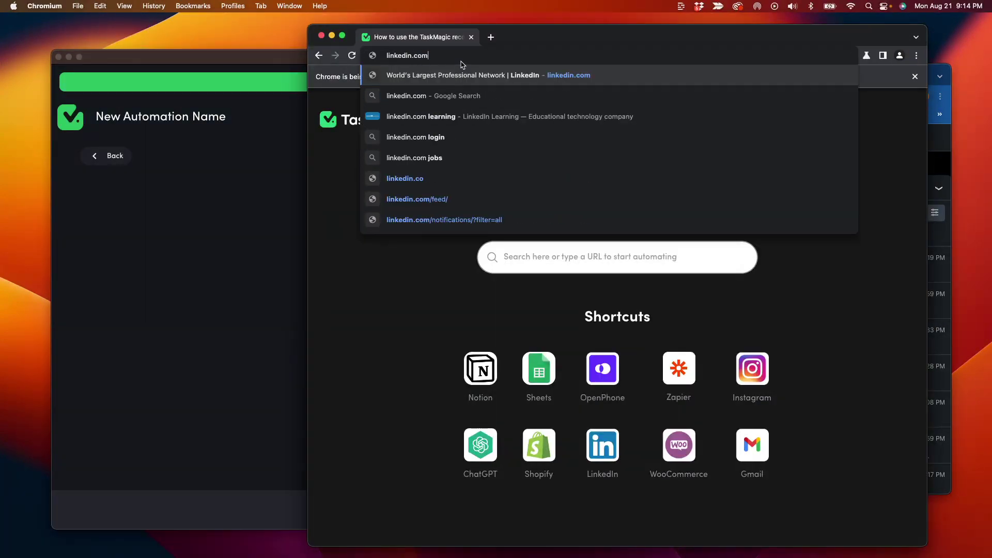
key("Return")
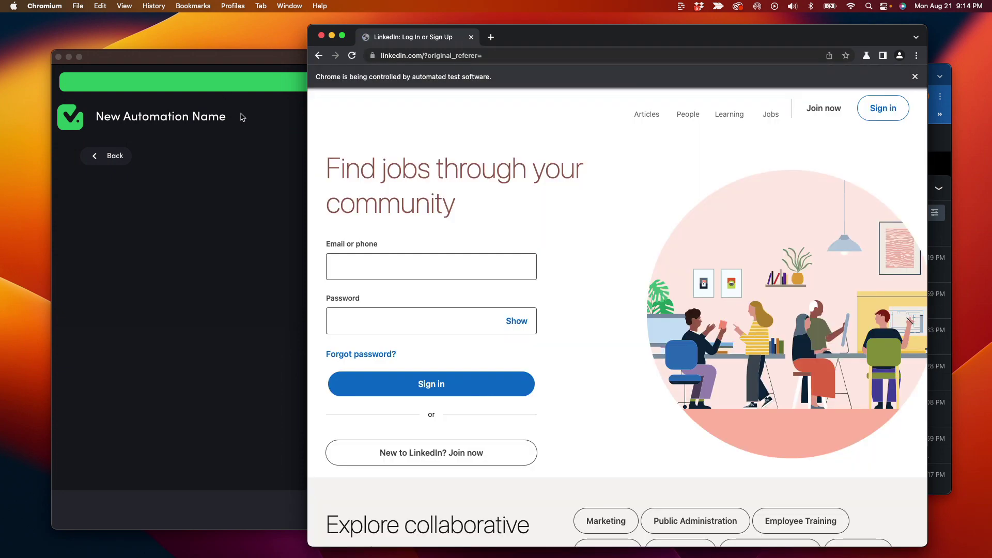
- Copy the followed profile's recent-activity URL from the personal Chrome window
key("ctrl+Up")
left_click(481, 192)
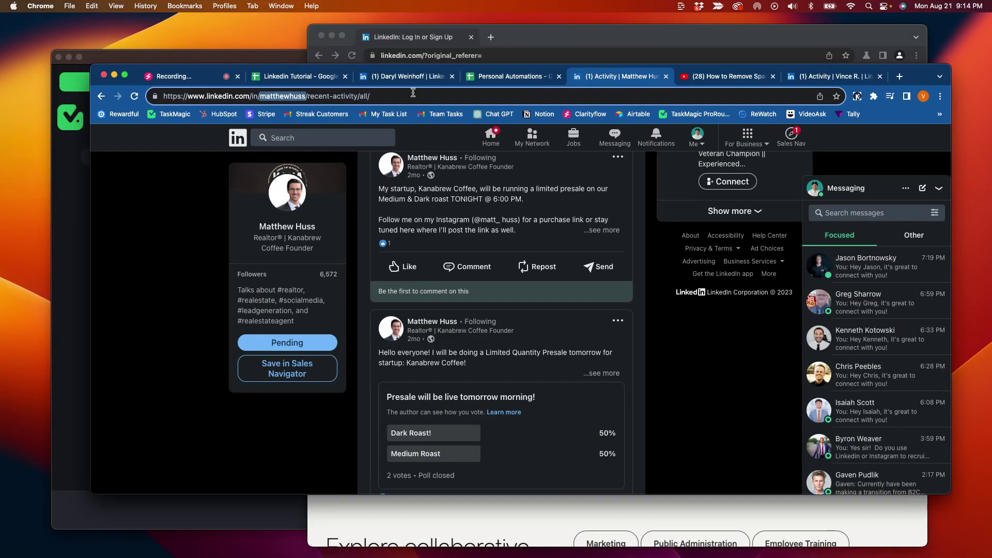
left_click(175, 76)
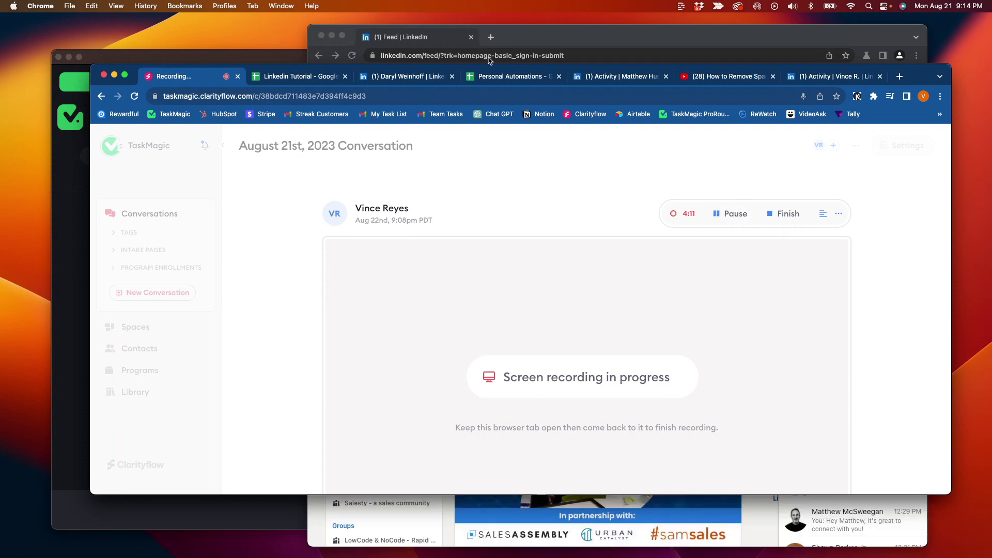
left_click(583, 34)
left_click_drag(583, 34, 395, 40)
left_click(732, 156)
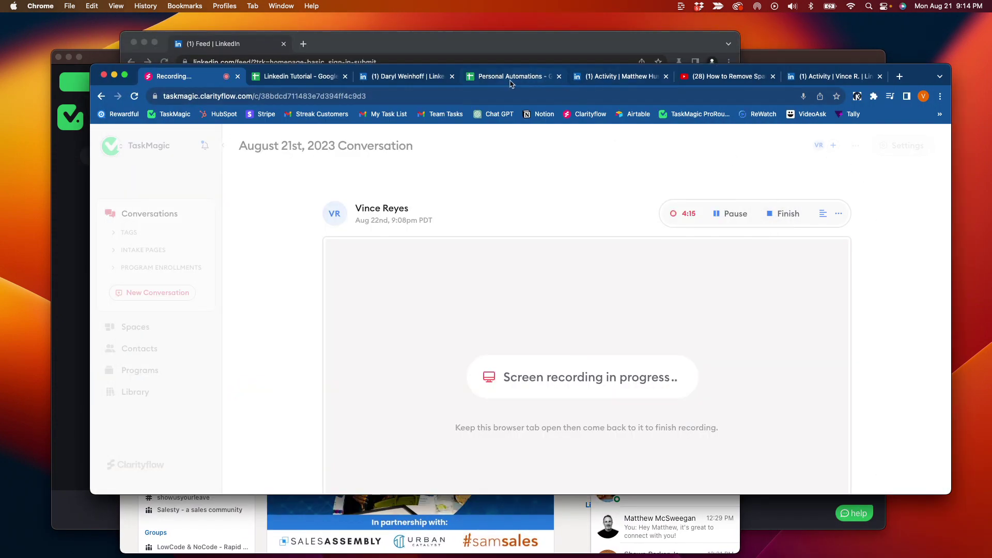
left_click(619, 79)
left_click(358, 96)
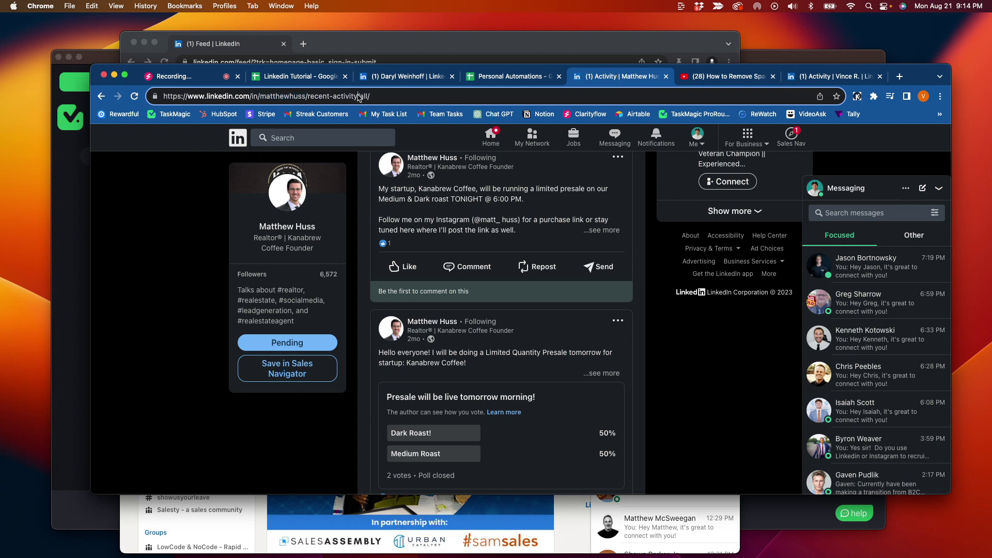
left_click_drag(370, 96, 176, 92)
key("super+c")
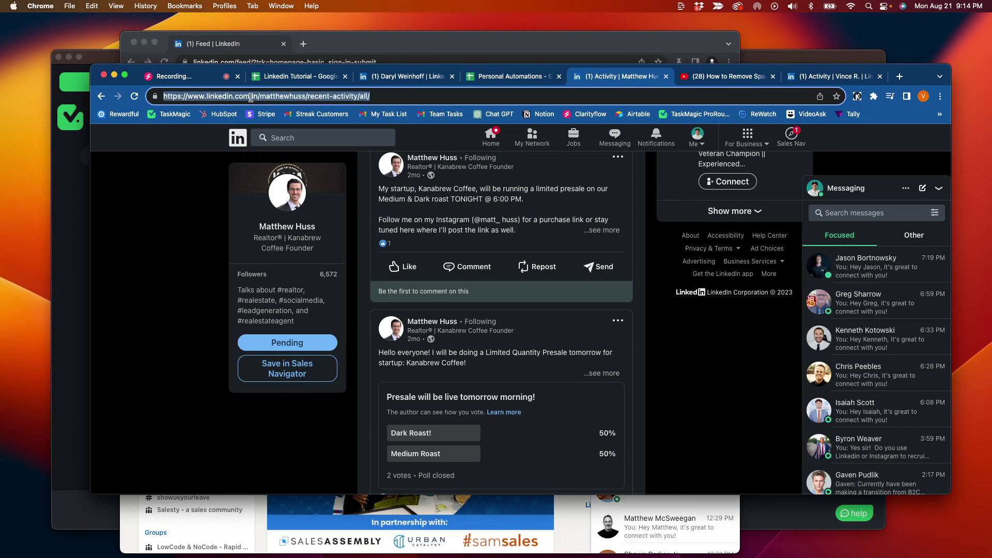
scroll(447, 249, "down", 5)
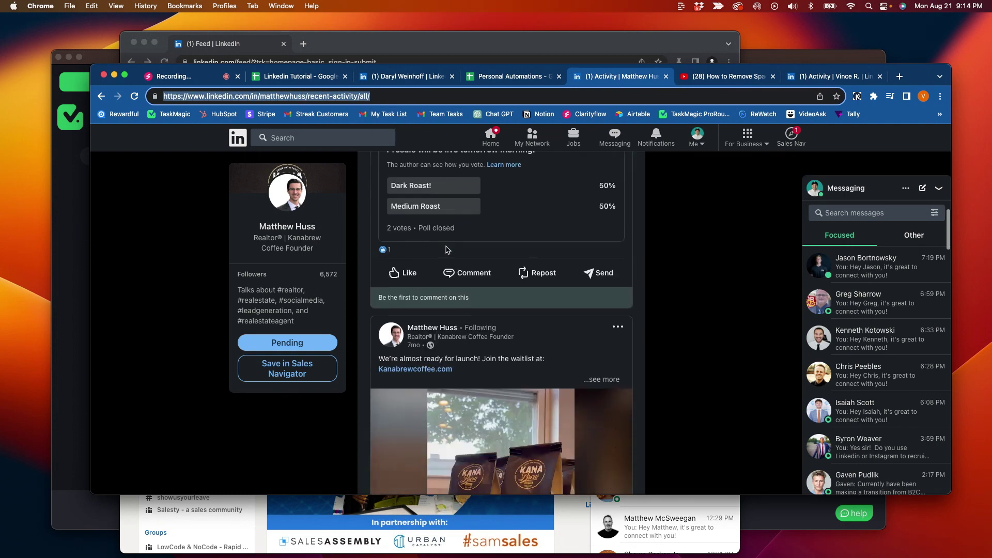
scroll(447, 249, "up", 8)
left_click(345, 56)
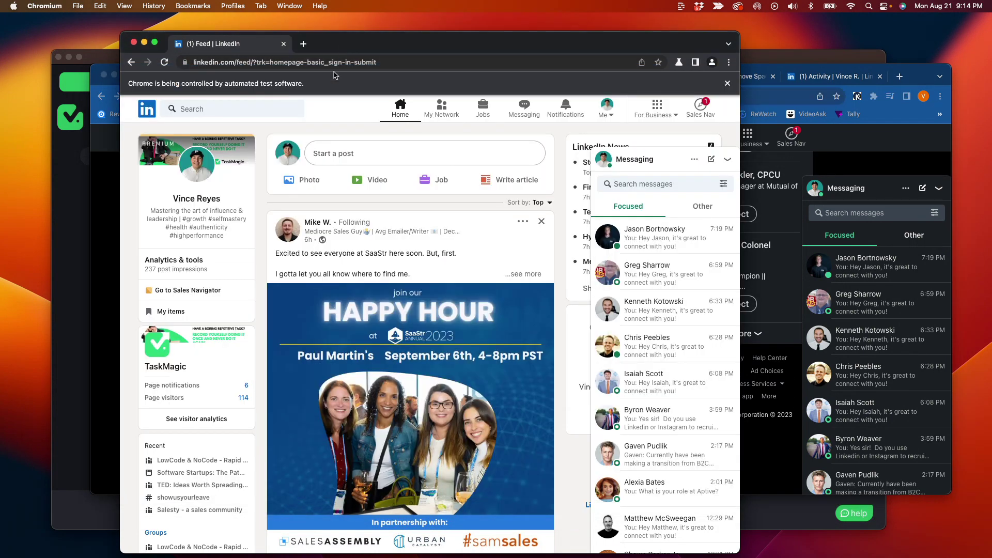
left_click(335, 62)
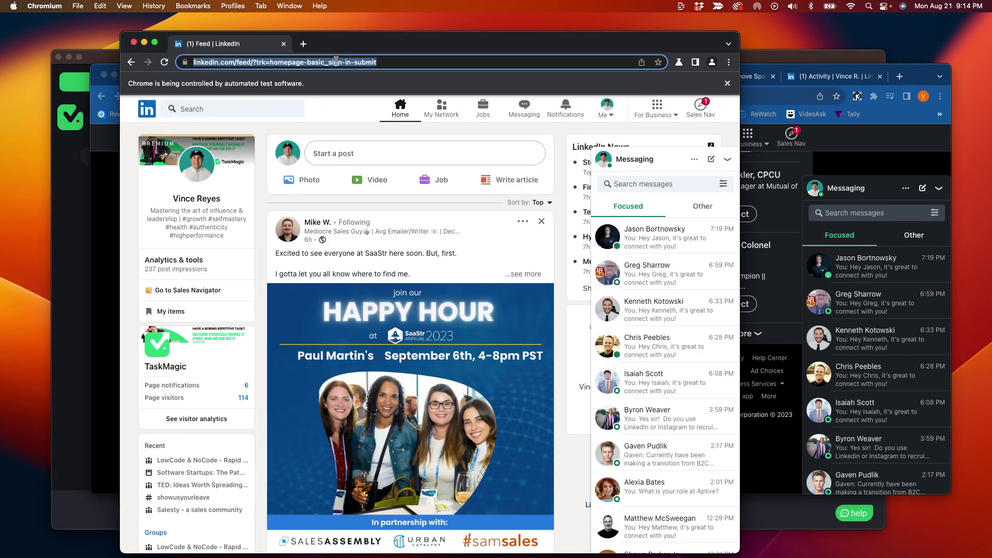
- Paste and load the followed profile's recent-activity address in the recording browser
key("super+v")
key("Return")
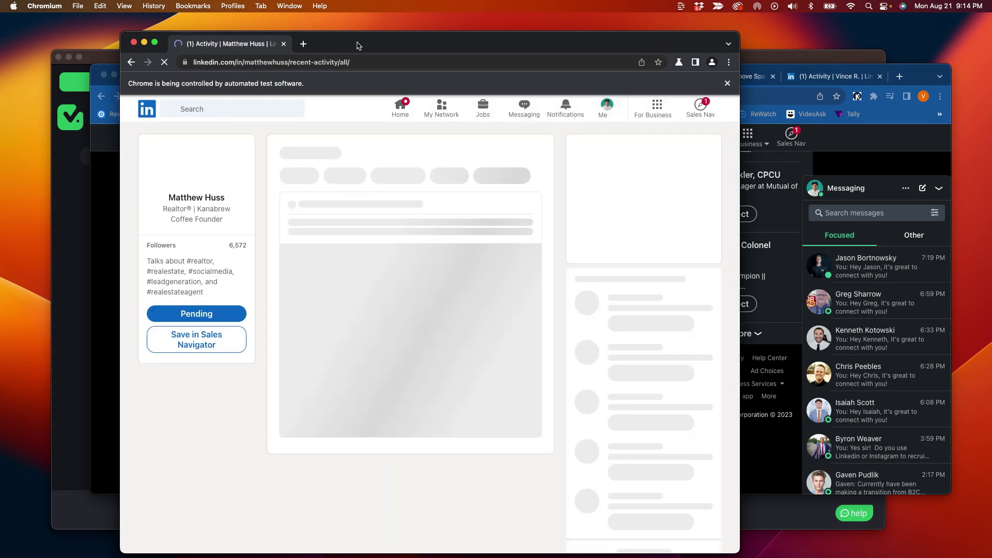
left_click_drag(358, 46, 528, 33)
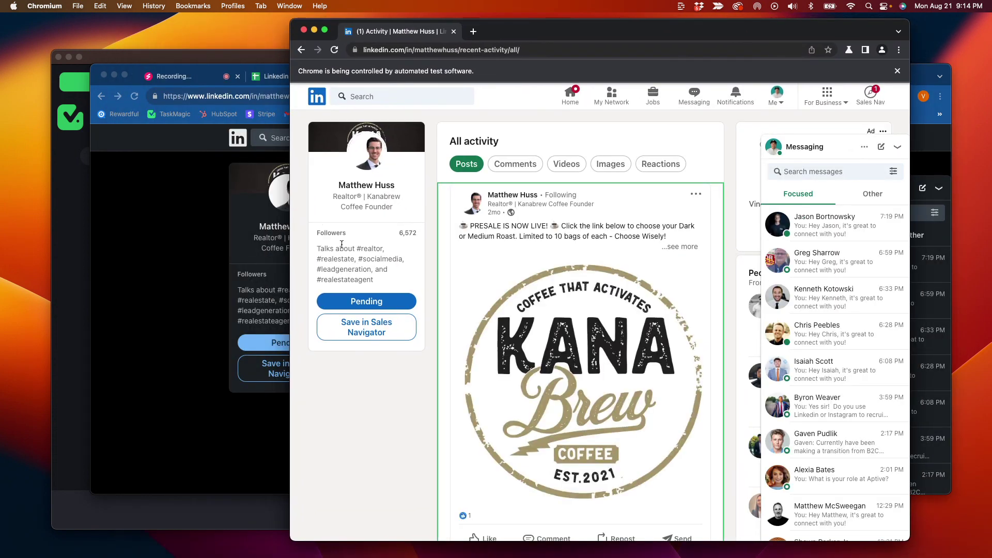
- Like the Kana Brew presale announcement post, raising its like count to 2
scroll(437, 223, "down", 2)
scroll(437, 222, "down", 4)
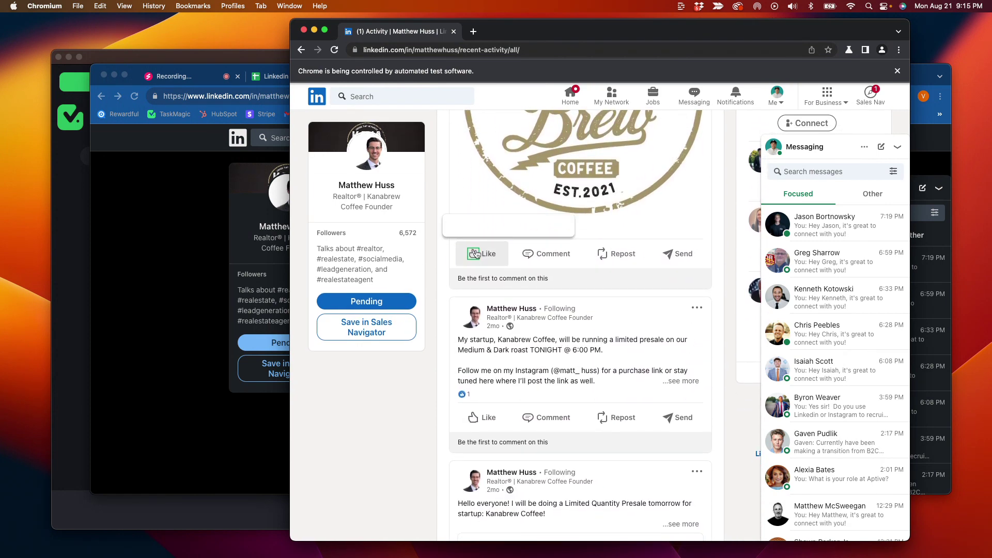
mouse_move(501, 266)
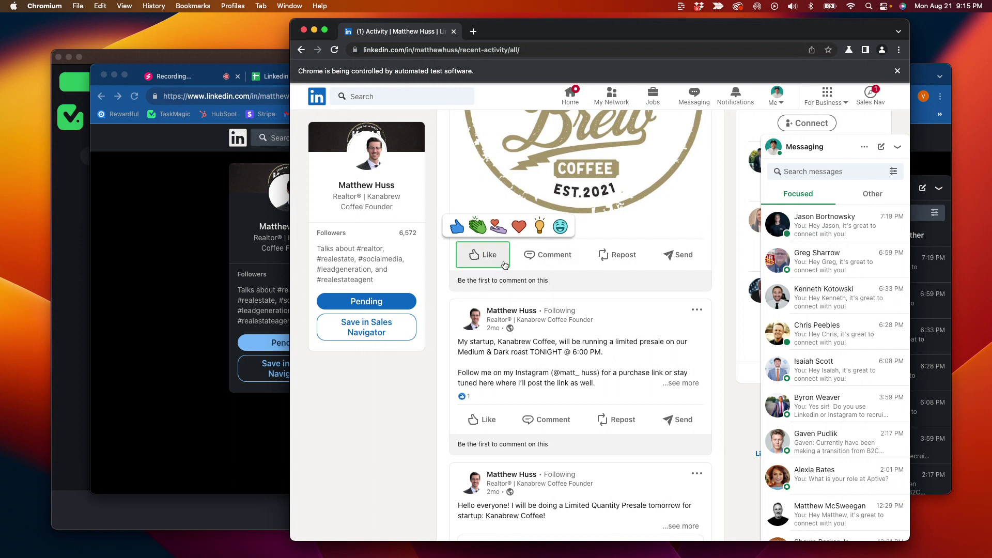
left_click(504, 265)
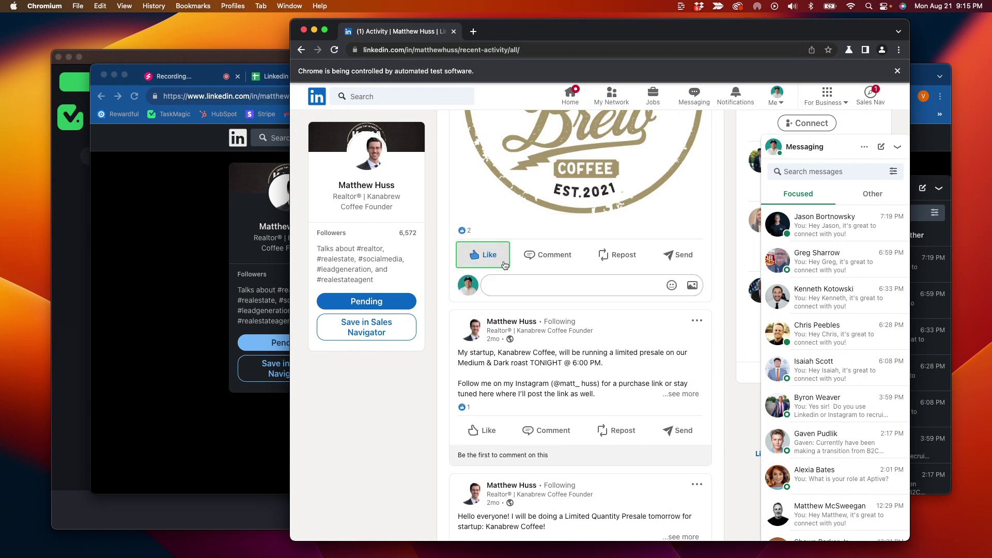
- Scroll the feed and drag the recorder's step panel off the poll post
scroll(504, 264, "down", 3)
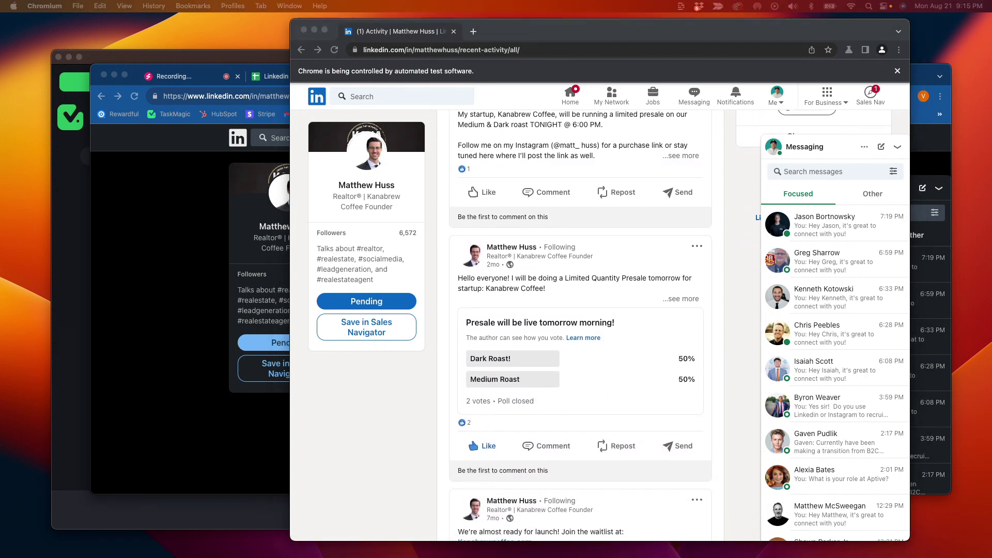
scroll(535, 434, "down", 7)
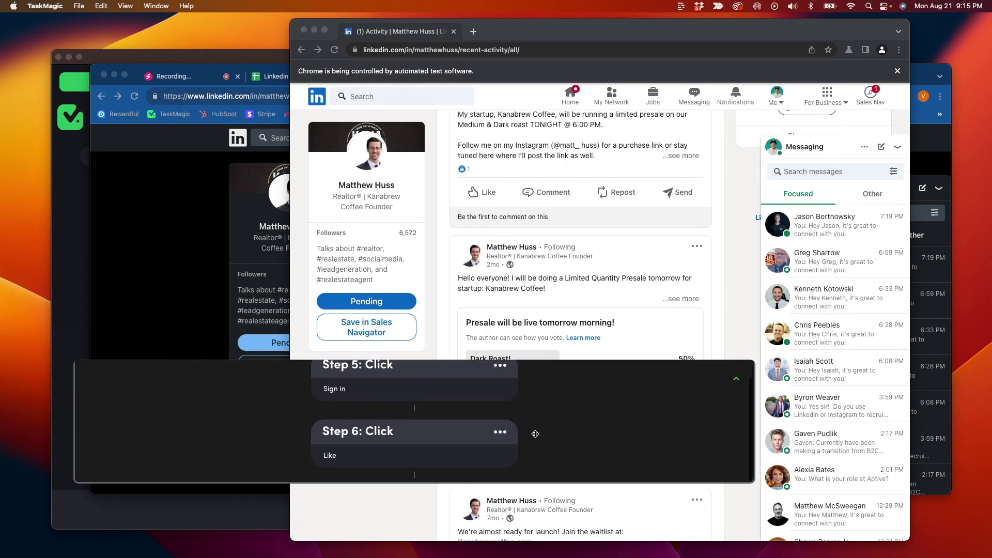
left_click_drag(621, 375, 122, 310)
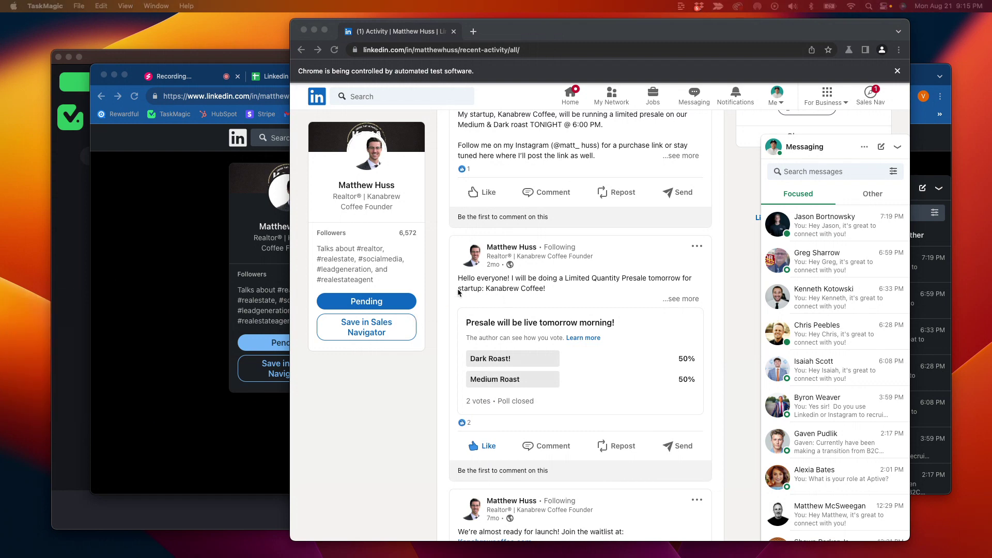
scroll(458, 293, "up", 5)
scroll(458, 293, "down", 3)
- Like the 'My startup' Kana Brew presale post, leaving the presale poll post unliked
left_click(504, 316)
left_click(505, 316)
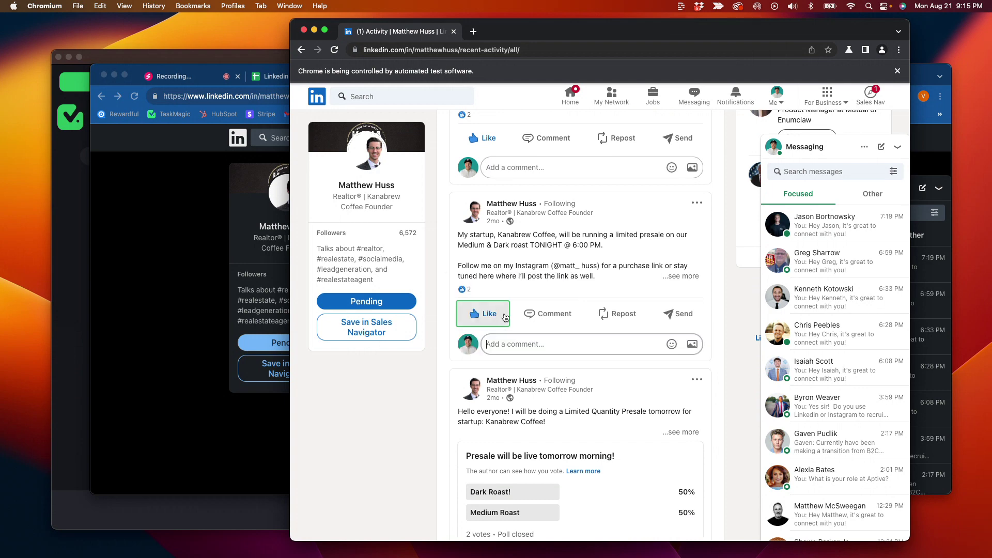
scroll(501, 313, "down", 5)
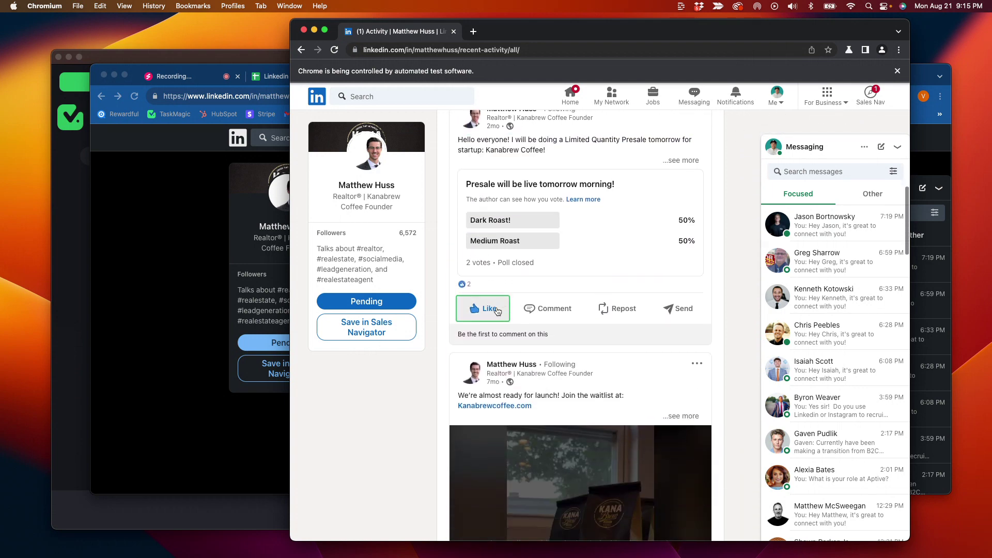
mouse_move(501, 310)
left_click(507, 311)
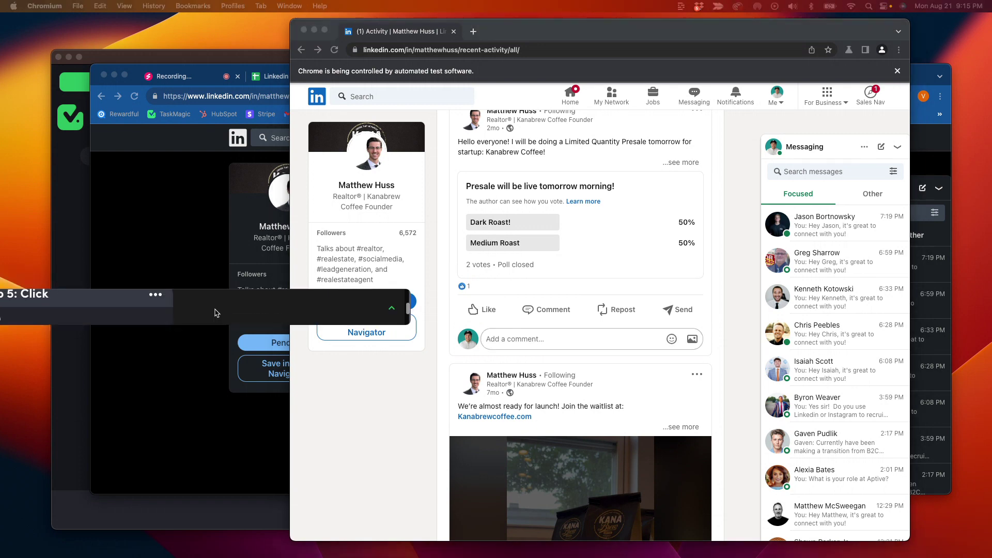
- Stop recording the LinkedIn like steps
scroll(638, 402, "down", 2)
scroll(638, 403, "up", 5)
scroll(638, 402, "up", 4)
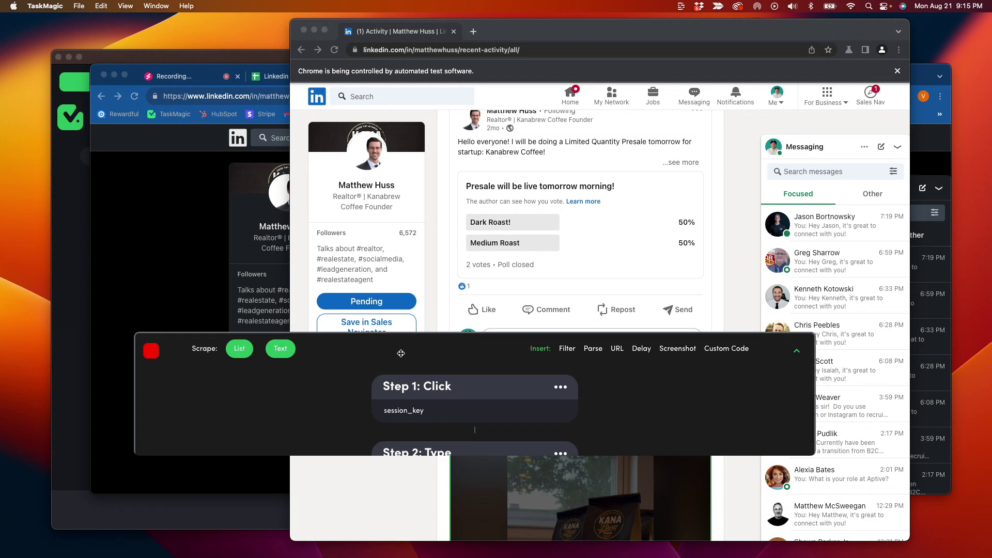
left_click(151, 351)
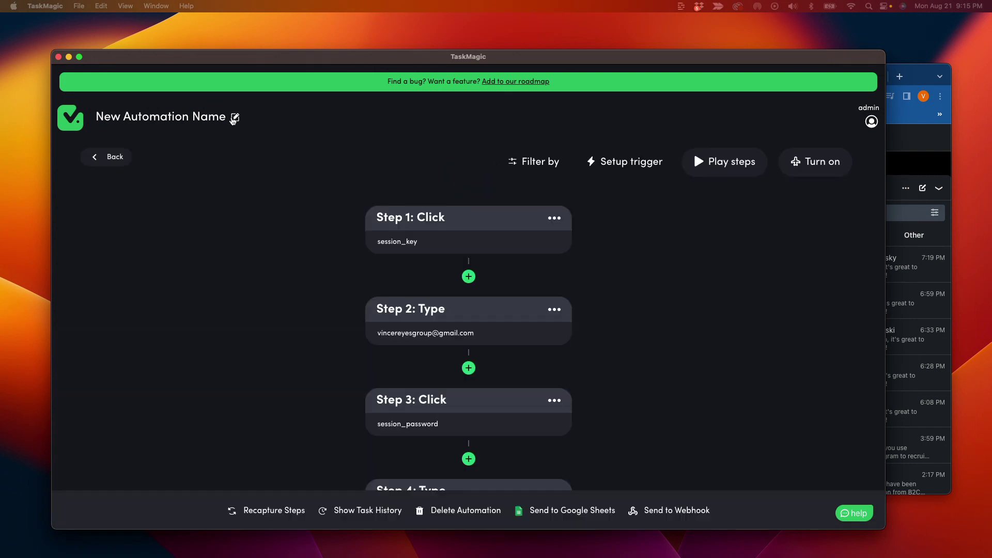
- Rename the captured automation to 'Auto- Like New' and save the name
left_click(232, 117)
left_click_drag(222, 115, 104, 106)
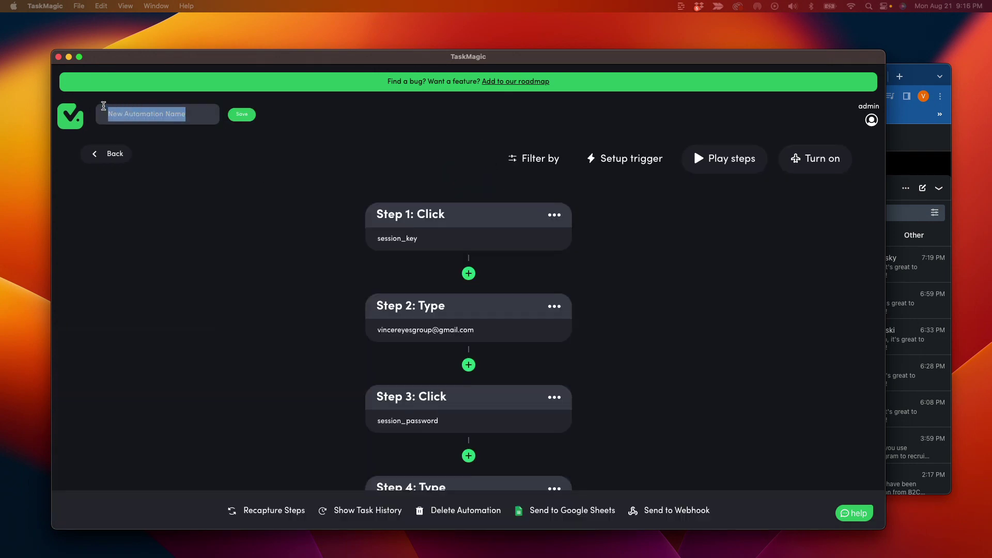
type("Auto- Like New")
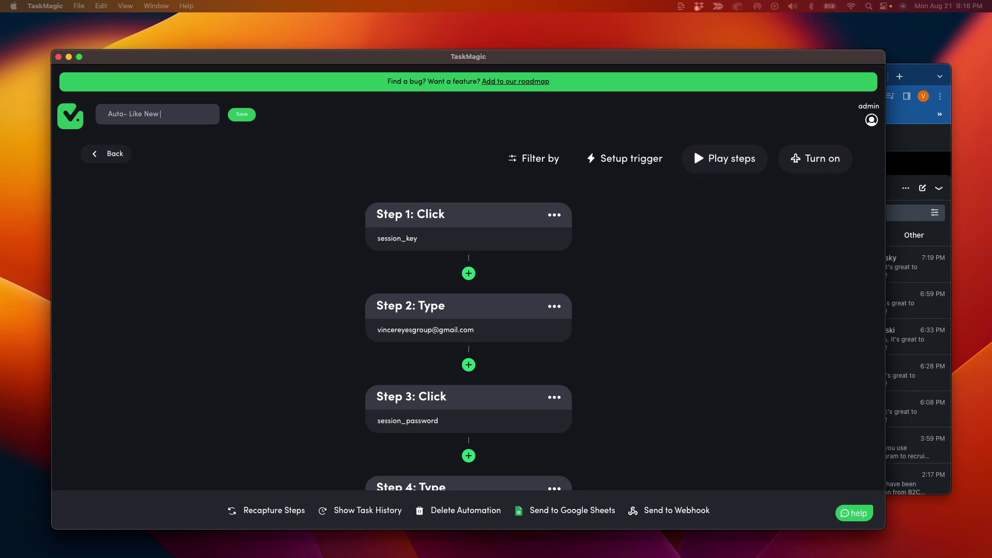
left_click(237, 118)
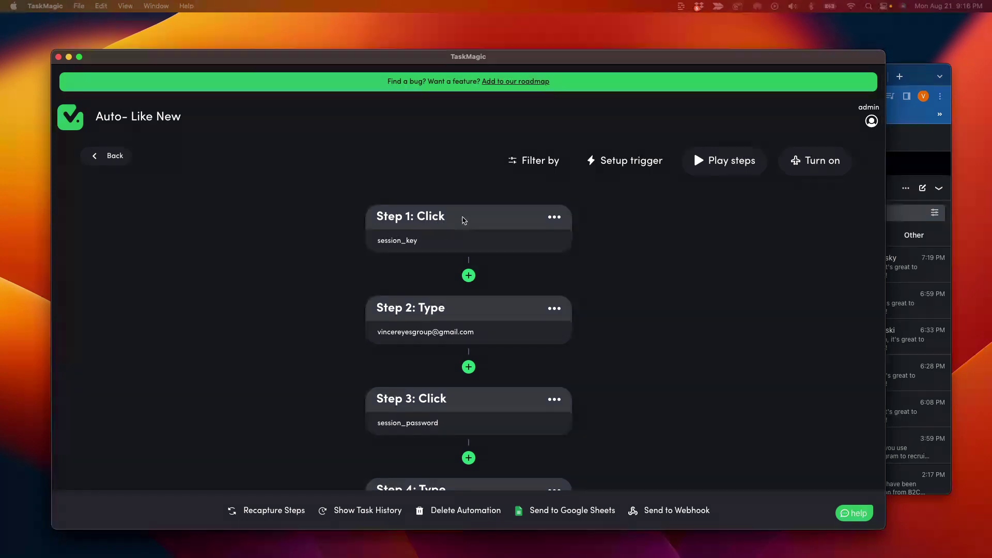
scroll(352, 250, "down", 5)
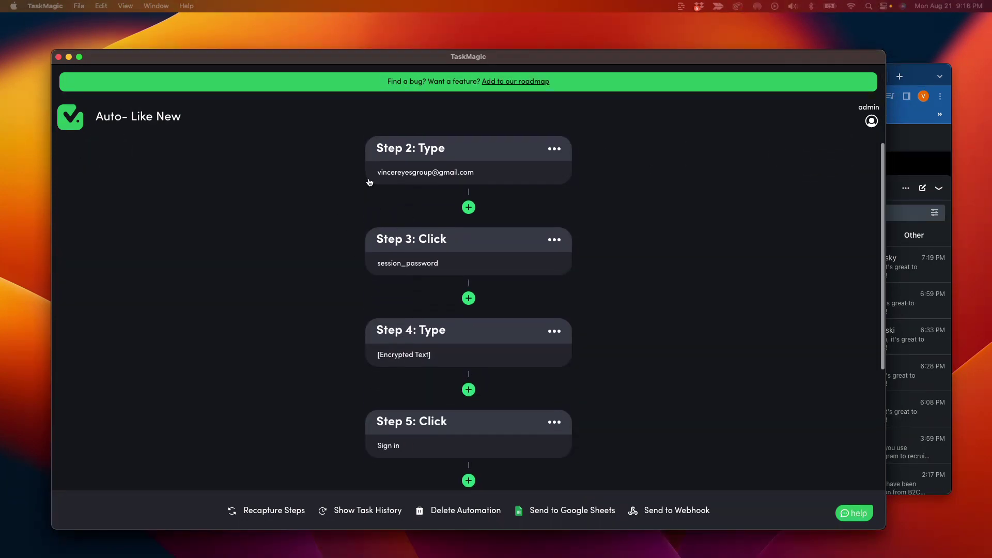
- Review the Auto- Like New recorded steps, then bring up the Select your trigger page
scroll(347, 250, "down", 4)
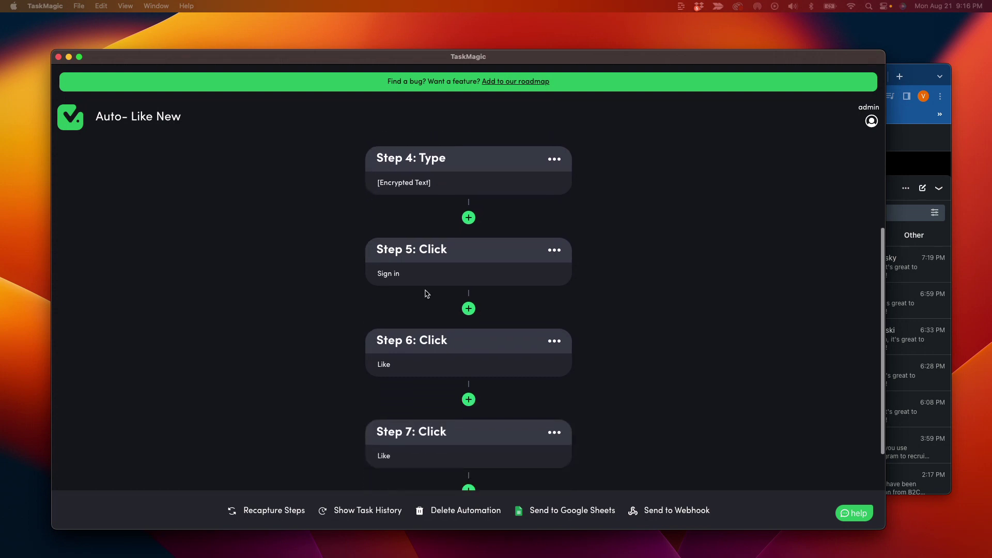
scroll(409, 234, "down", 3)
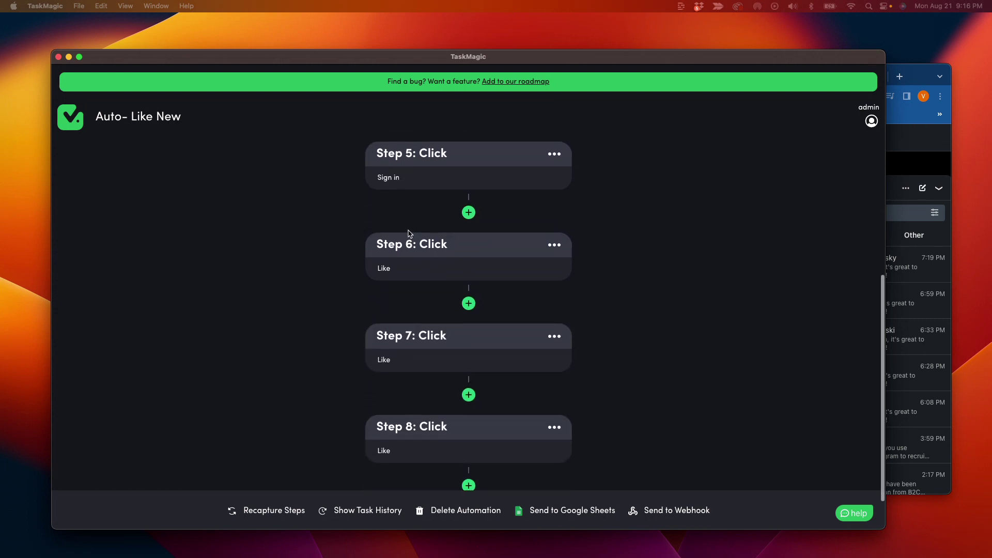
scroll(408, 234, "down", 1)
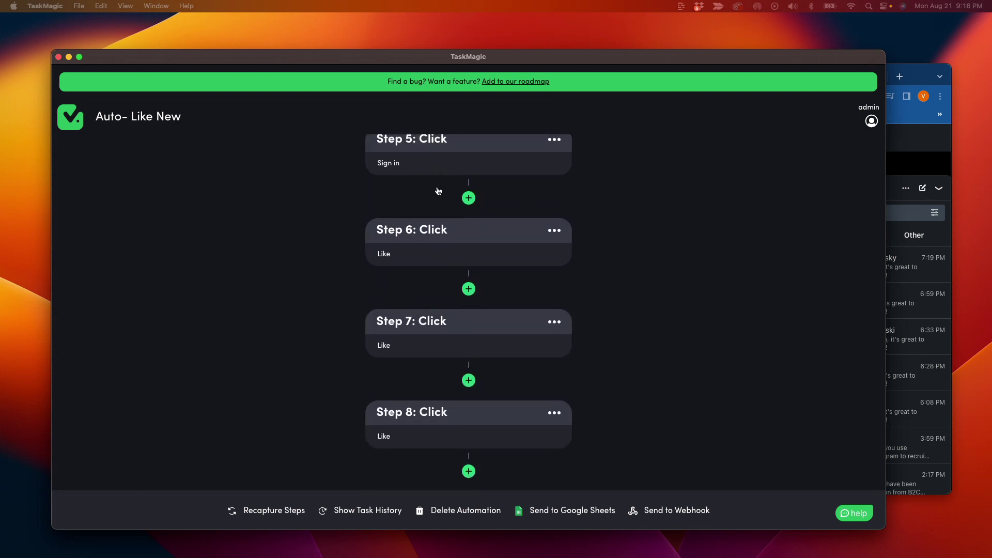
scroll(325, 210, "down", 1)
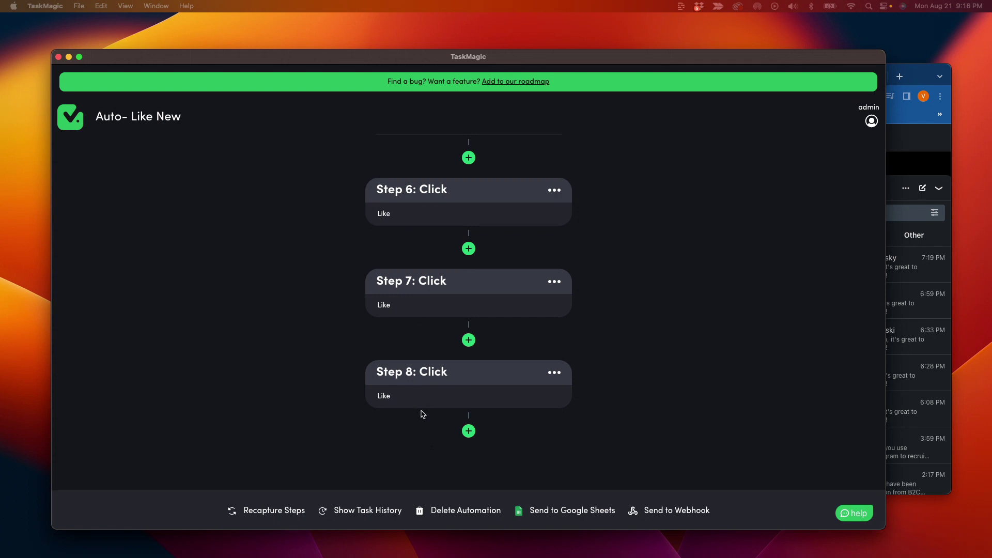
scroll(340, 278, "up", 8)
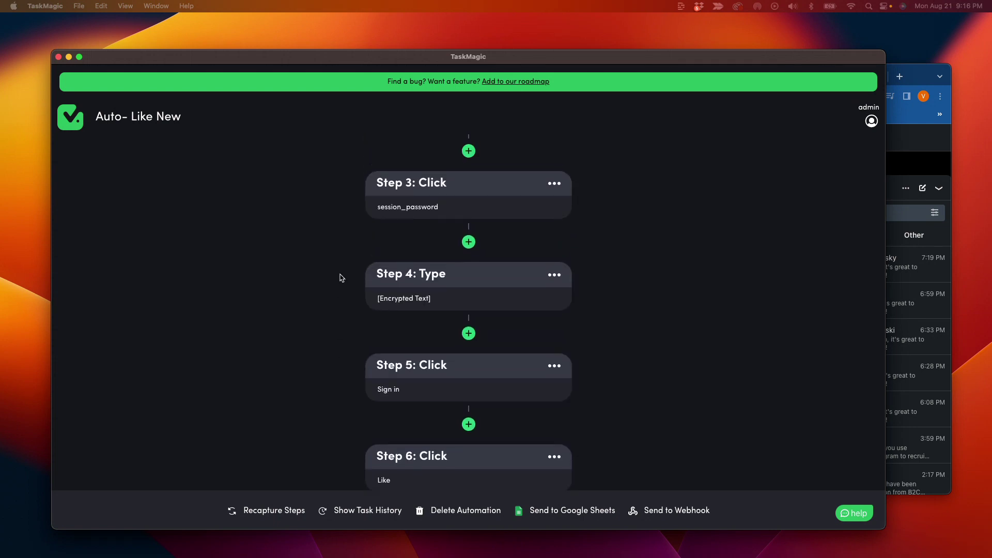
scroll(424, 222, "up", 6)
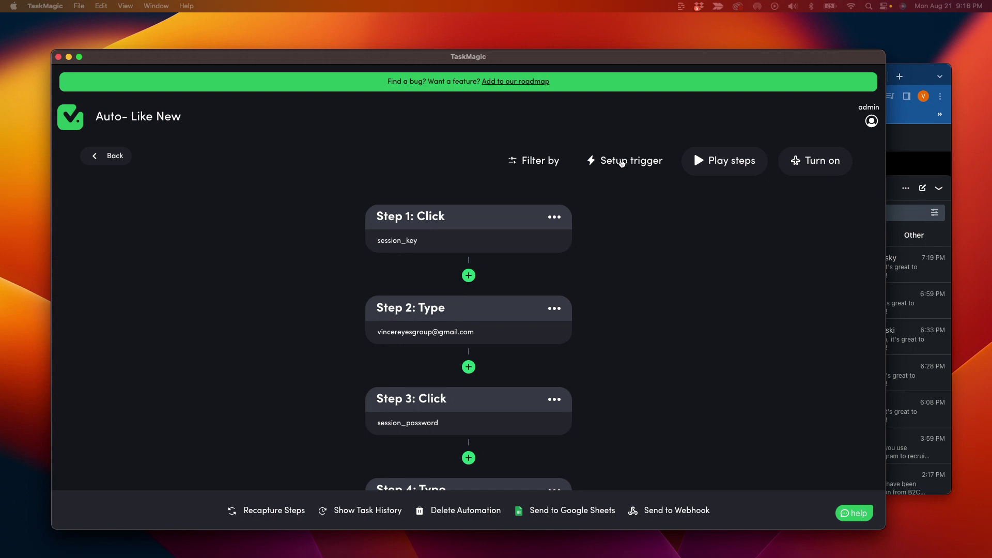
left_click(621, 163)
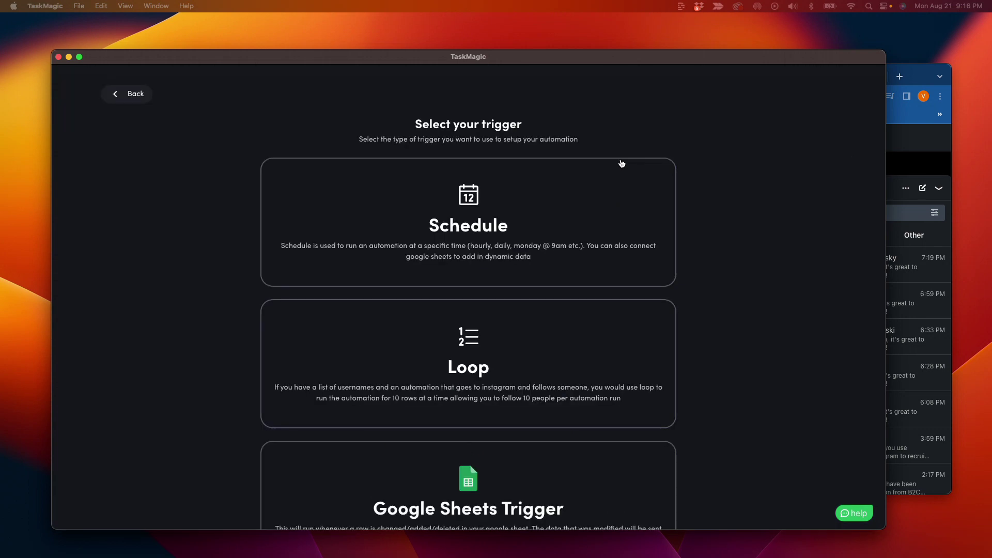
- Choose the Loop trigger, begin Google Sheets setup, and show the Linkedin Tutorial spreadsheet in Chrome
scroll(207, 235, "down", 5)
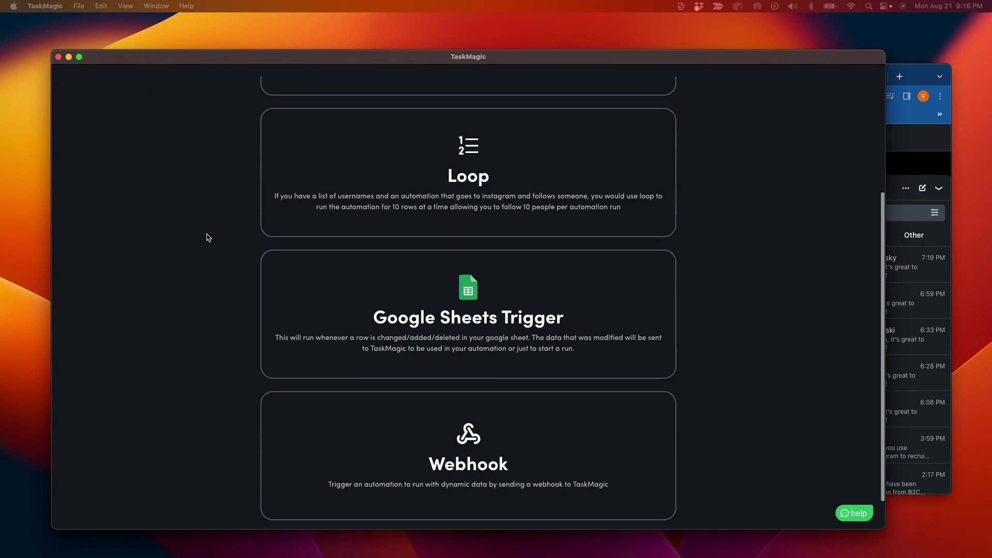
scroll(207, 235, "up", 1)
left_click(464, 225)
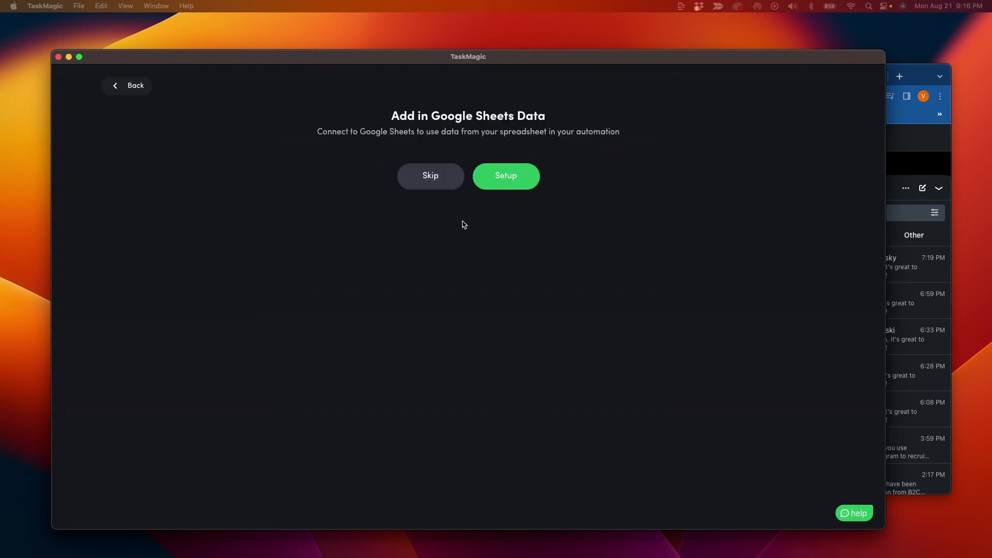
left_click(500, 178)
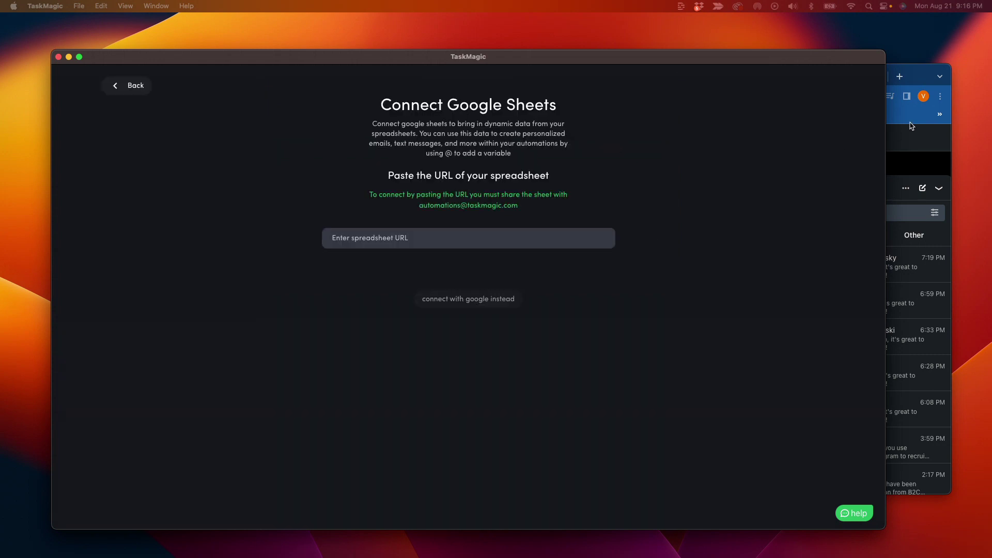
left_click(911, 126)
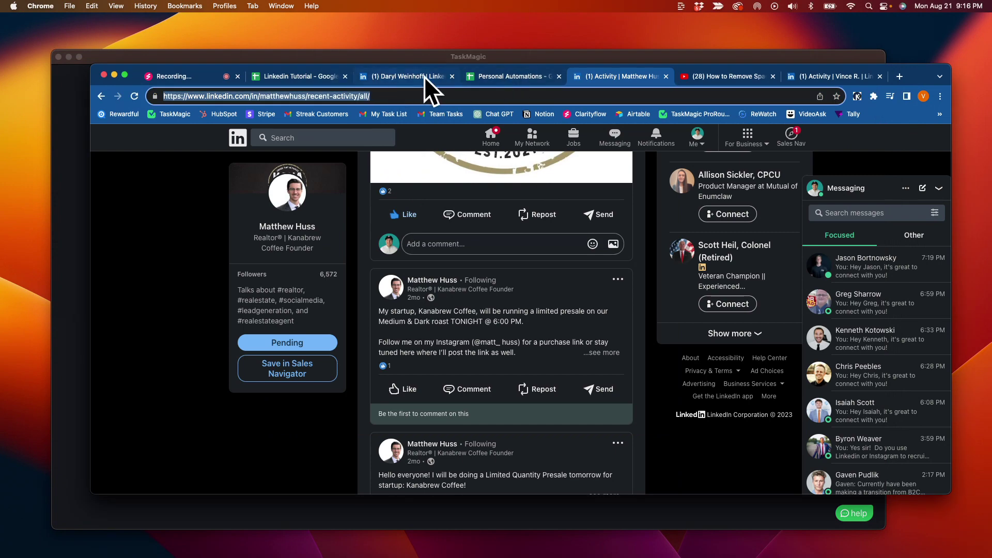
left_click(491, 76)
- Copy the Linkedin Tutorial spreadsheet URL and paste it into TaskMagic's spreadsheet URL field
left_click(294, 77)
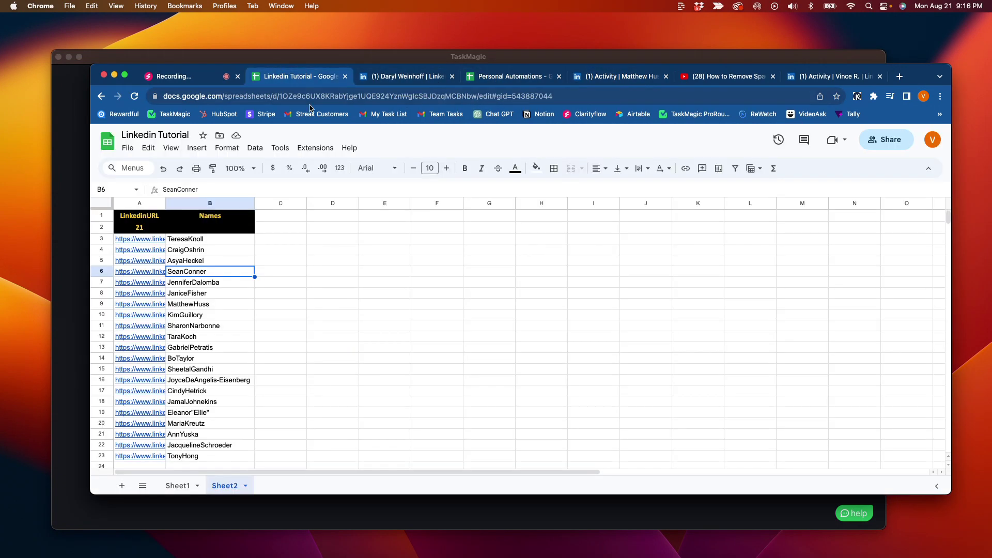
left_click(223, 96)
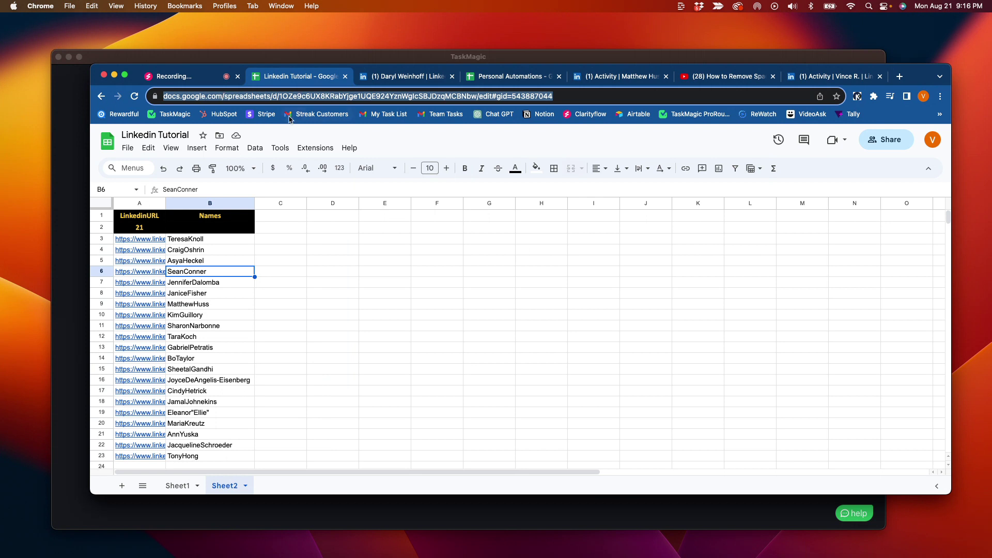
left_click(275, 59)
left_click(427, 244)
- Select Sheet2 as the worksheet and confirm LinkedinURL and Names as its headers
left_click(424, 275)
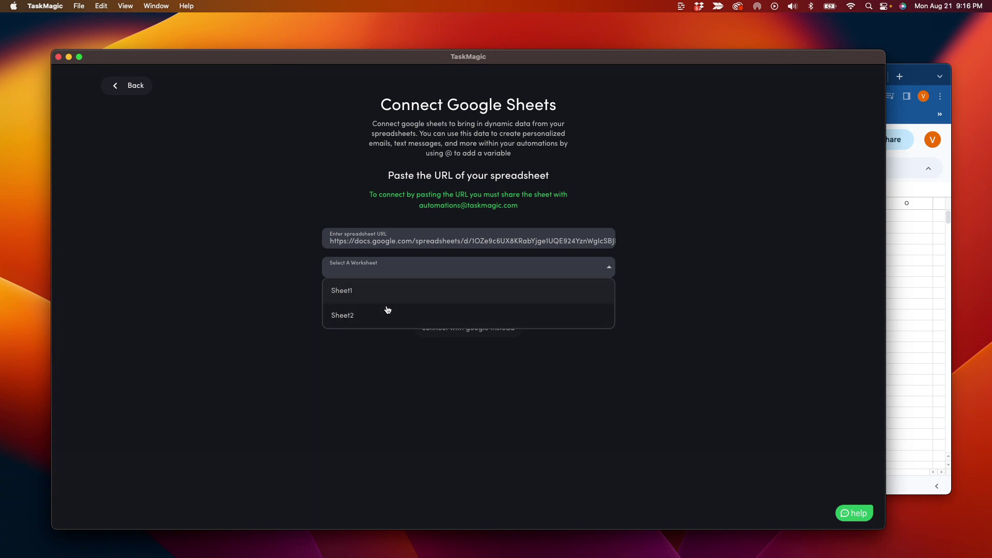
left_click(894, 290)
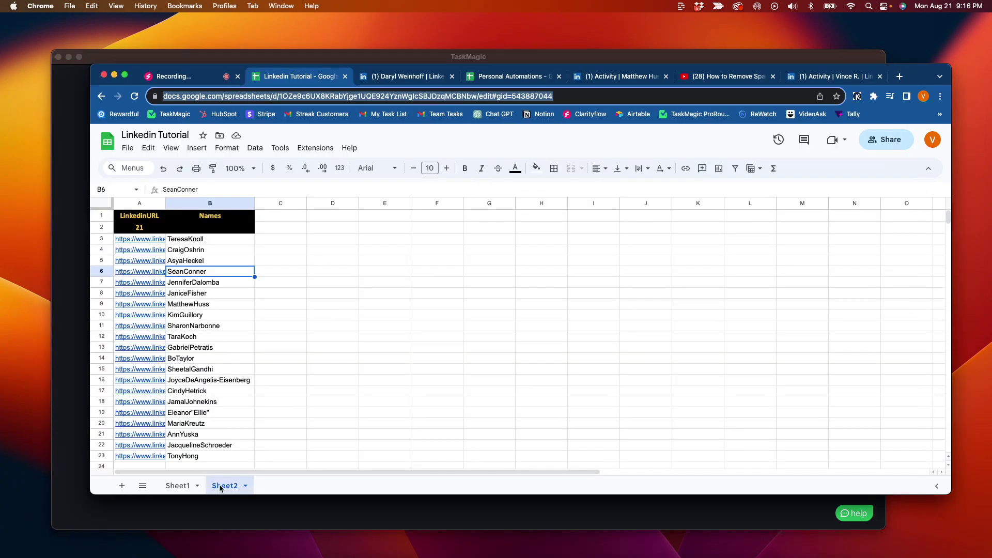
left_click(165, 487)
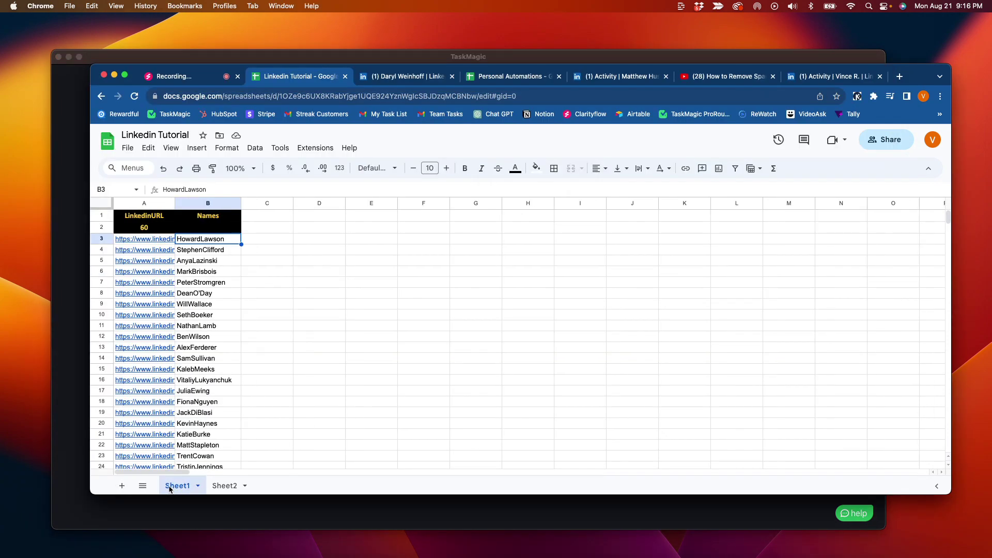
left_click(225, 486)
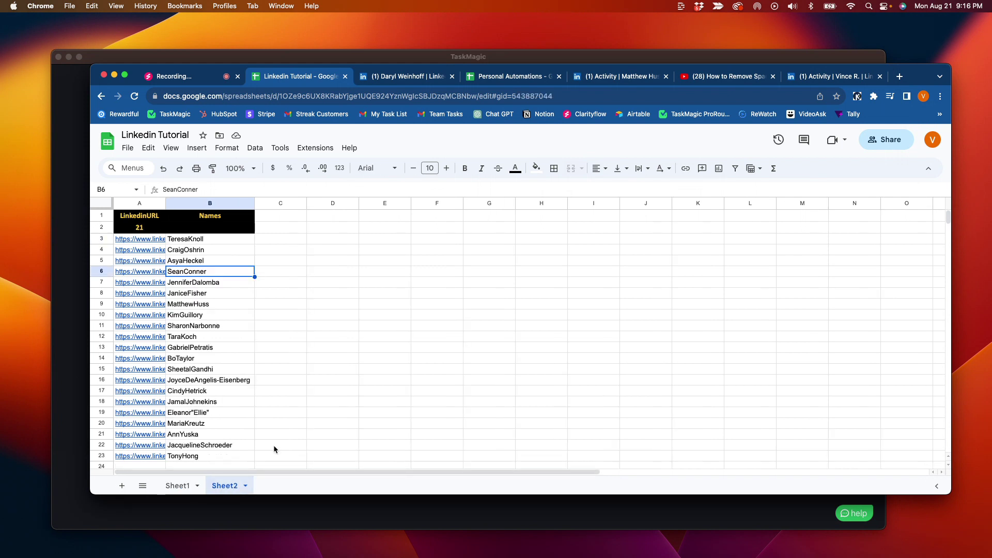
left_click(542, 59)
left_click(381, 271)
left_click(376, 316)
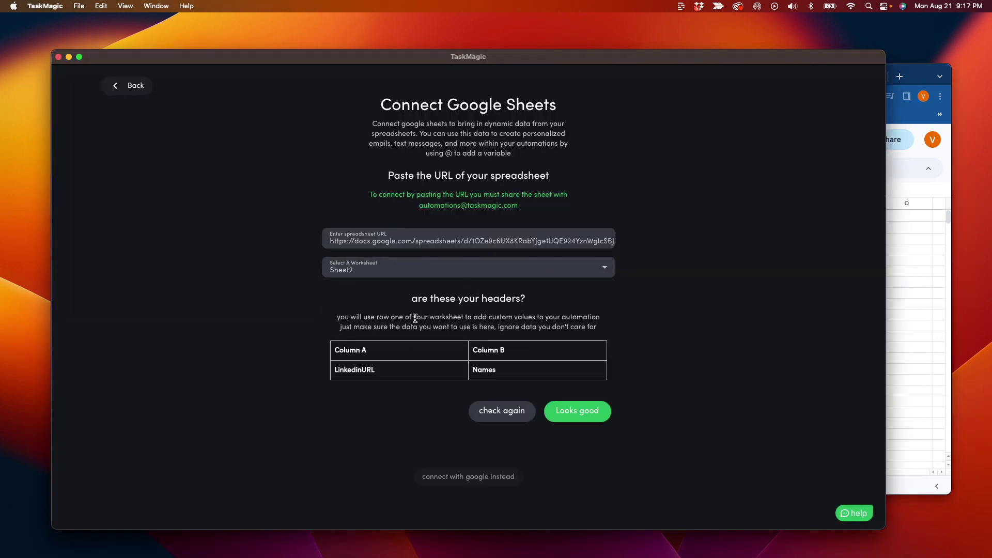
left_click(580, 412)
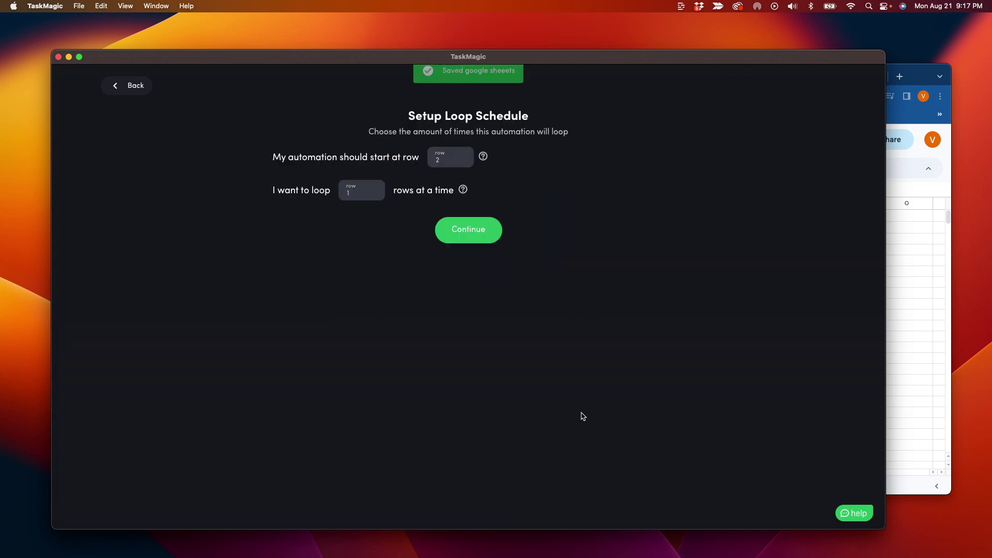
- Set the loop's start row to 3 after checking the spreadsheet, then continue
left_click(900, 234)
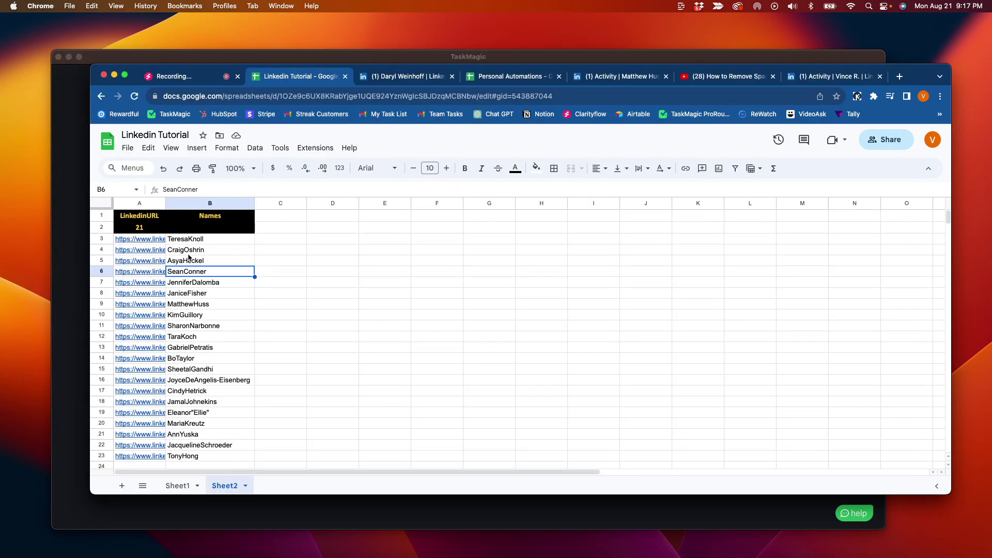
left_click(332, 56)
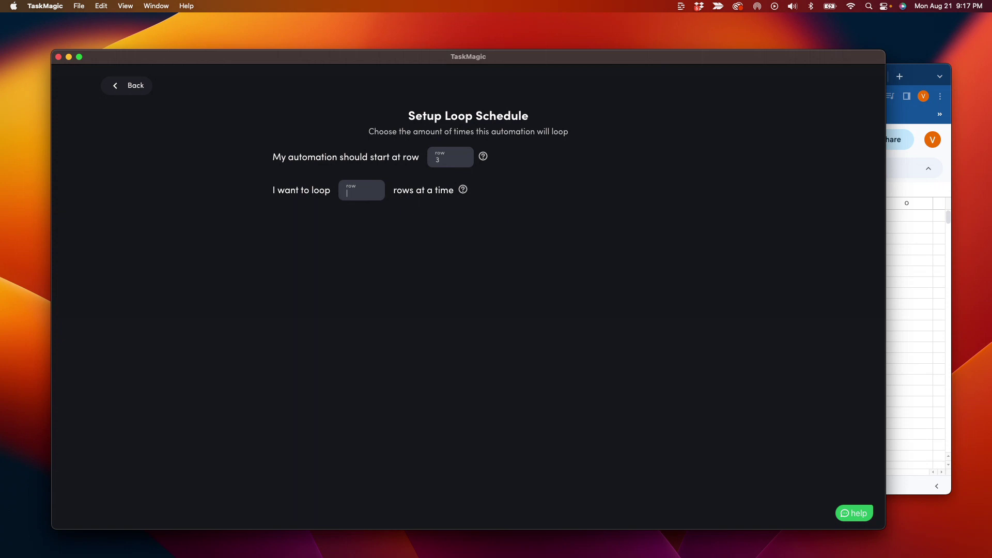
left_click(473, 238)
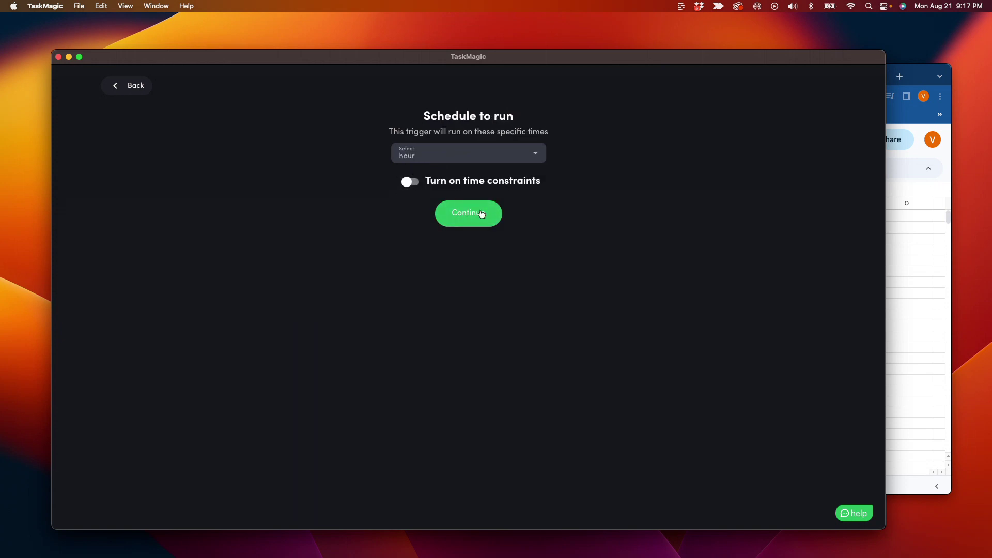
- Keep the run interval at every hour, with no time constraints, and save the loop trigger
left_click_drag(415, 109, 537, 155)
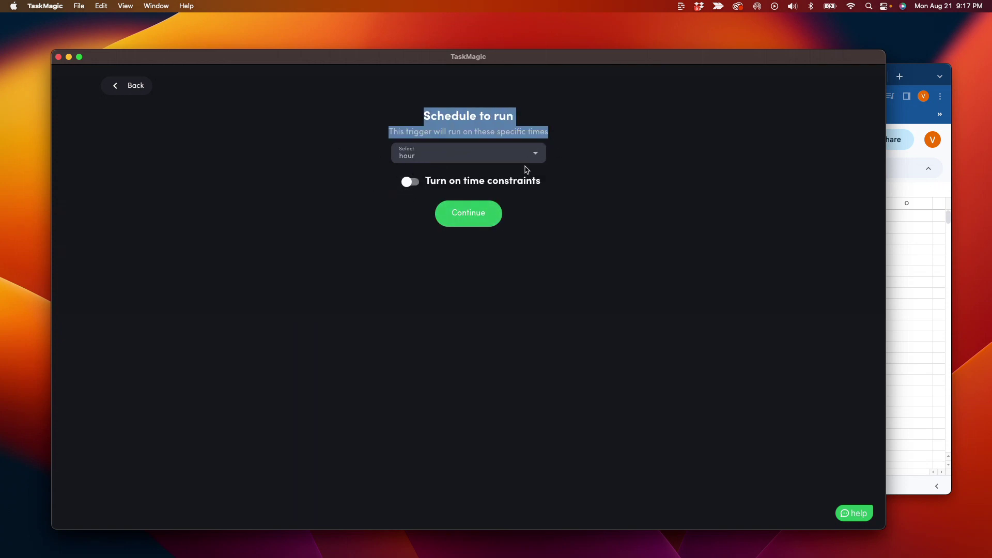
left_click(416, 155)
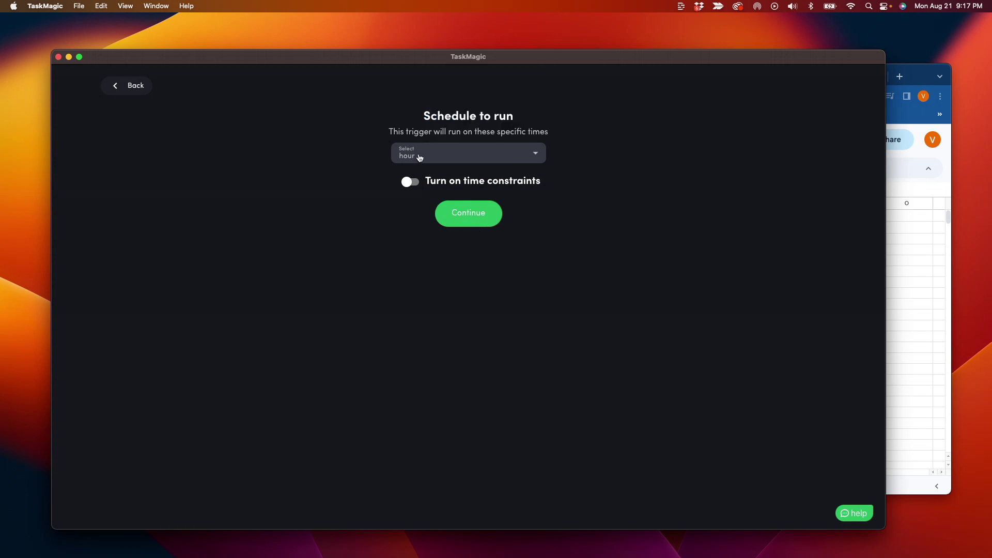
left_click(344, 241)
left_click(476, 219)
scroll(639, 230, "down", 3)
scroll(639, 225, "up", 3)
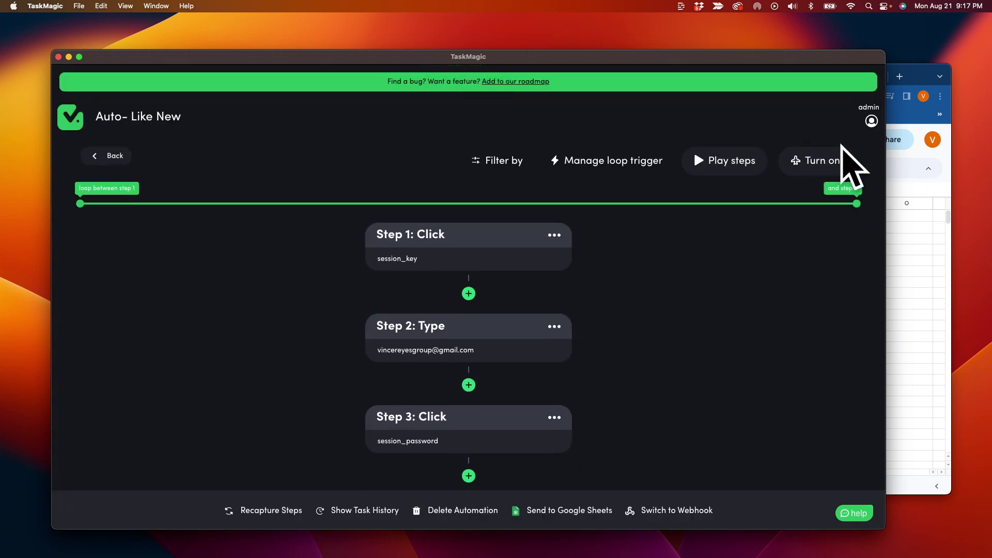
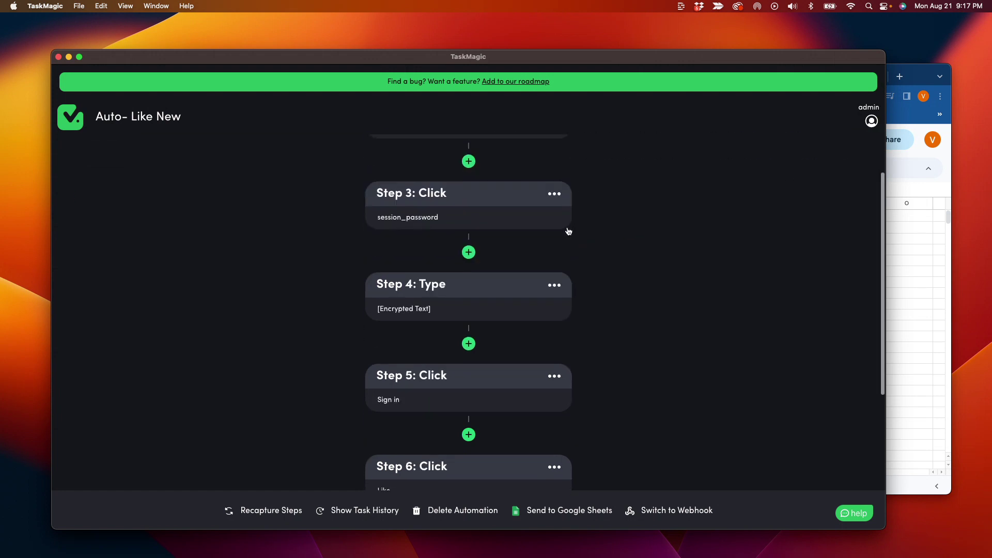
- Reposition the TaskMagic window and bring up the step-type menu between Step 5 and Step 6
scroll(369, 238, "down", 1)
scroll(379, 210, "down", 2)
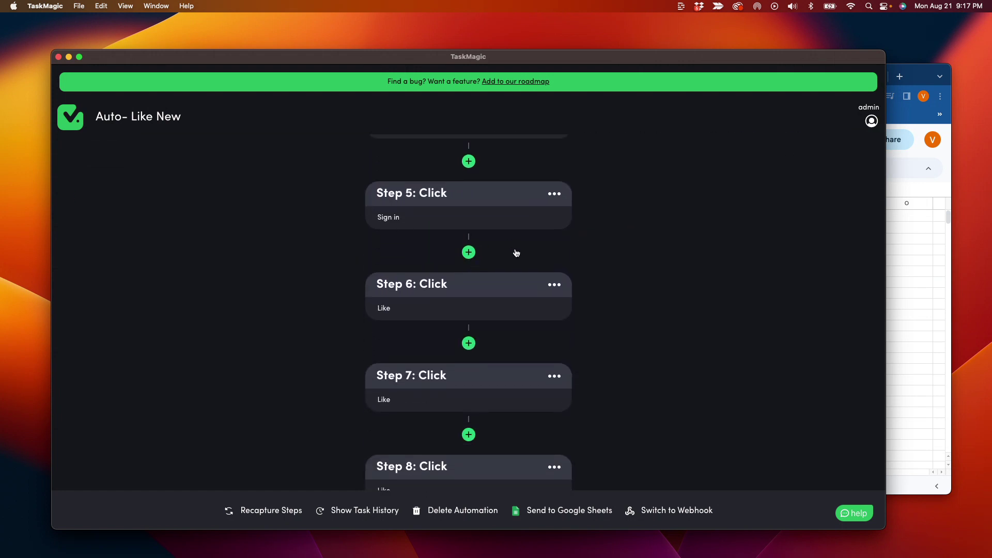
left_click_drag(479, 58, 450, 41)
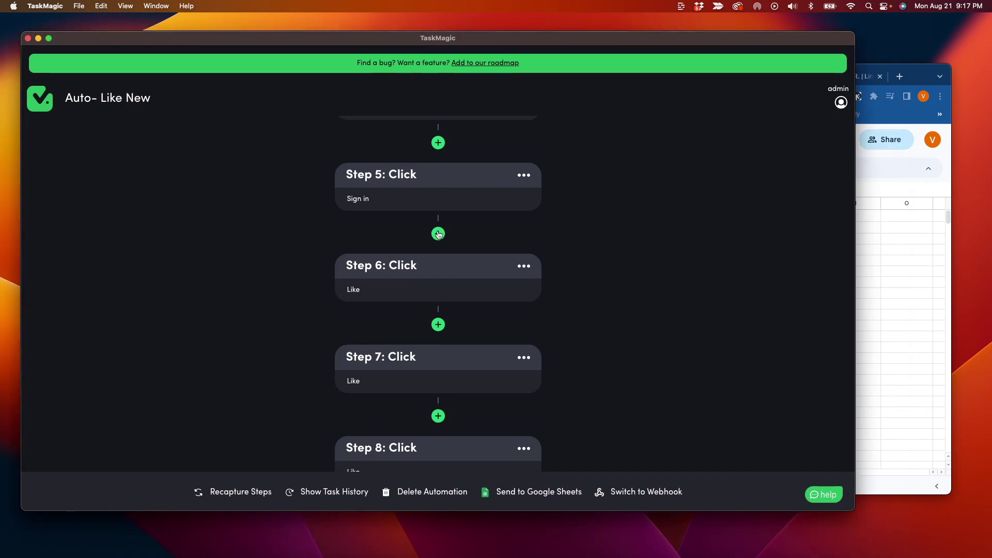
left_click(438, 234)
scroll(381, 223, "down", 3)
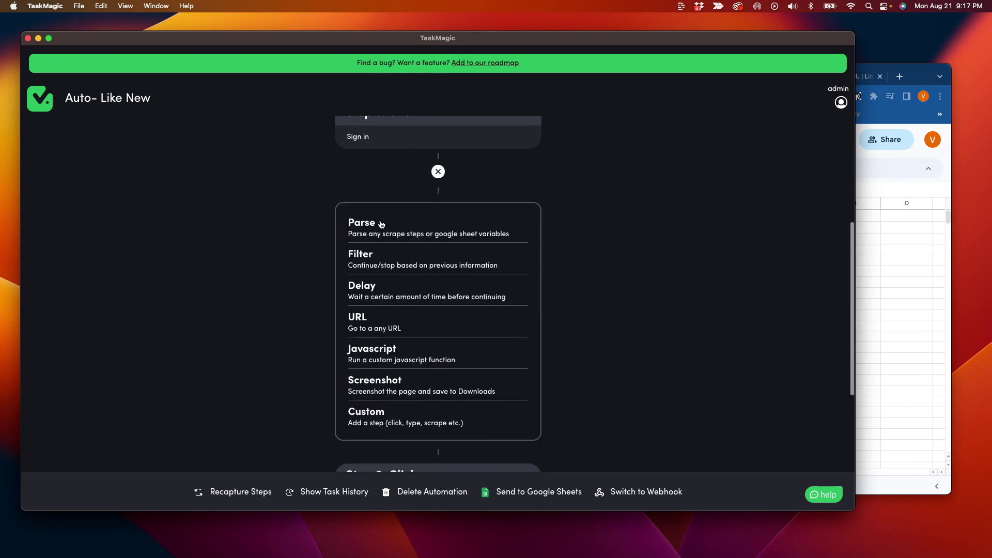
- Add a URL step, check the Names column, and show the LinkedIn recent-activity page in Chrome
left_click(370, 290)
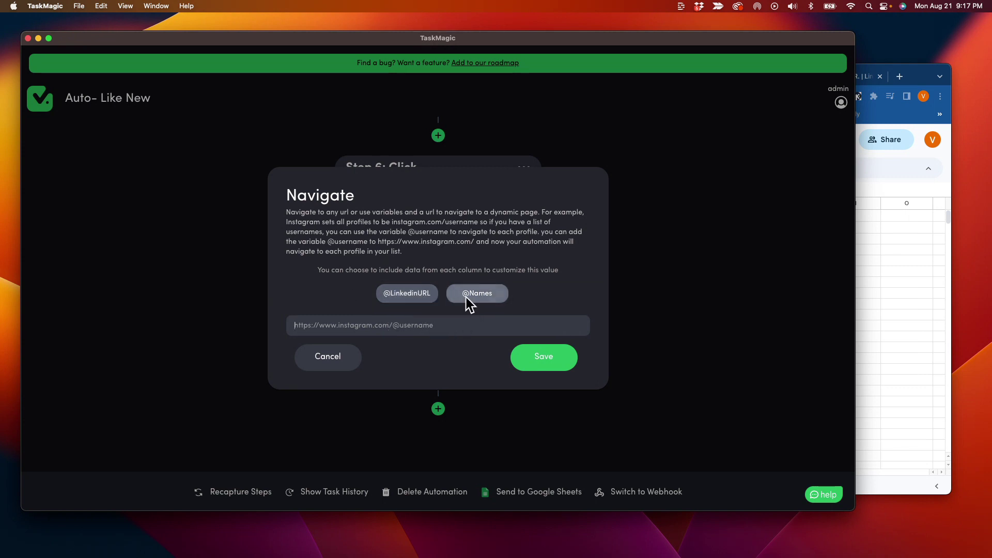
left_click(918, 252)
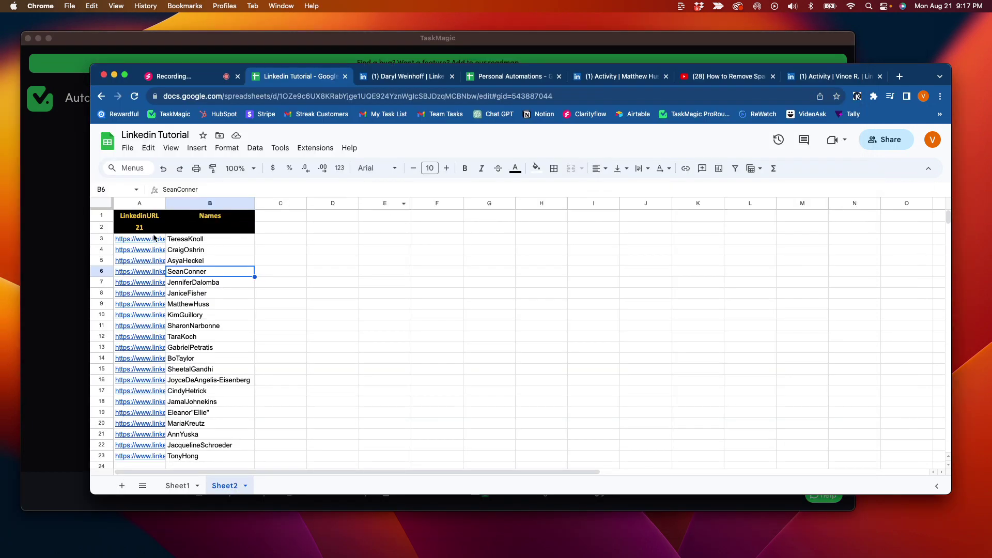
left_click(78, 253)
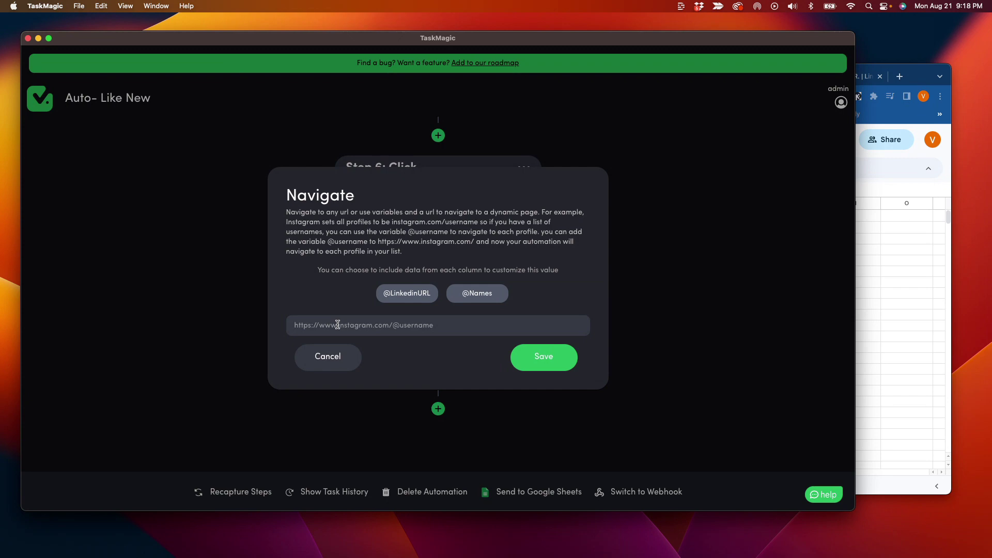
left_click(886, 269)
left_click(627, 79)
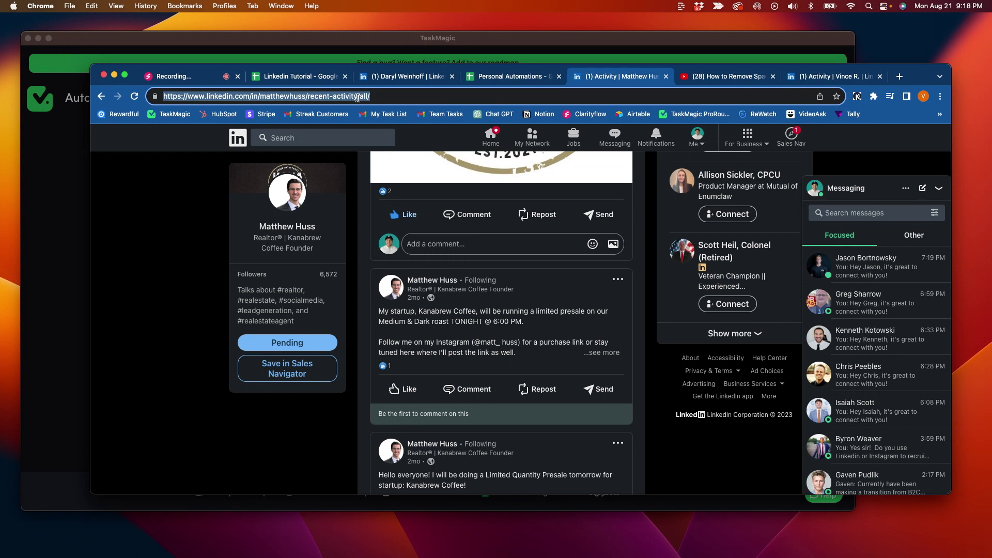
left_click(269, 96)
left_click_drag(259, 96, 306, 96)
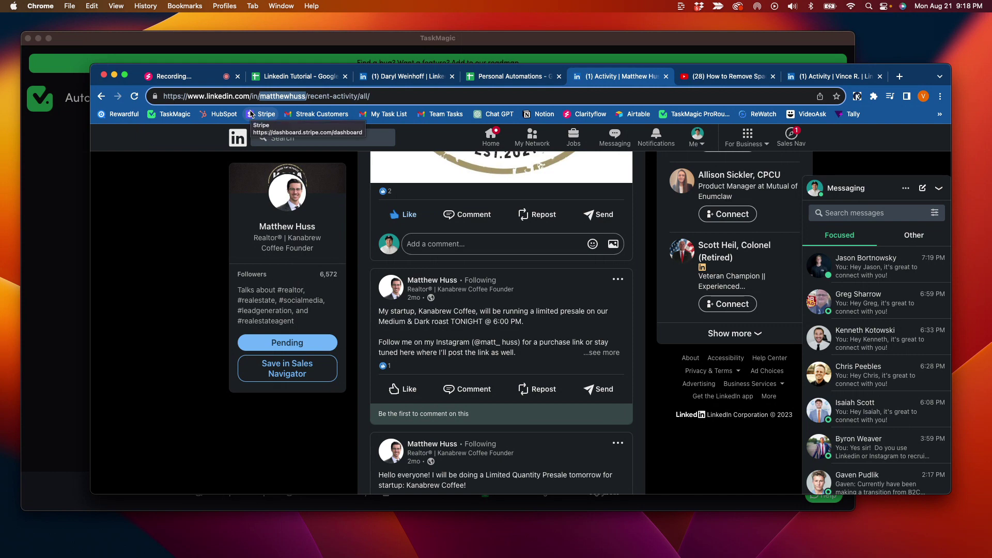
left_click(55, 201)
type("https://www.linkedin.com/in/")
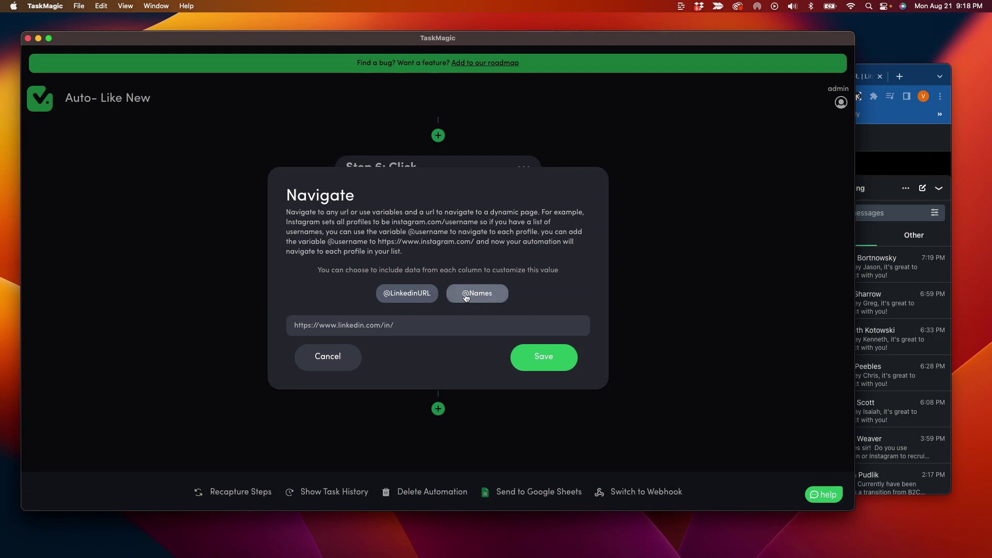
left_click(863, 137)
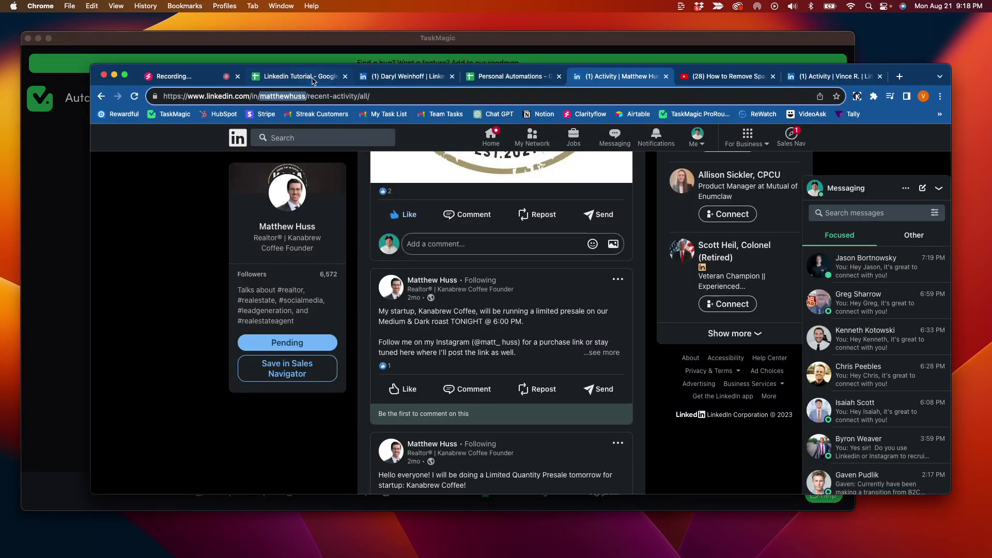
left_click(315, 78)
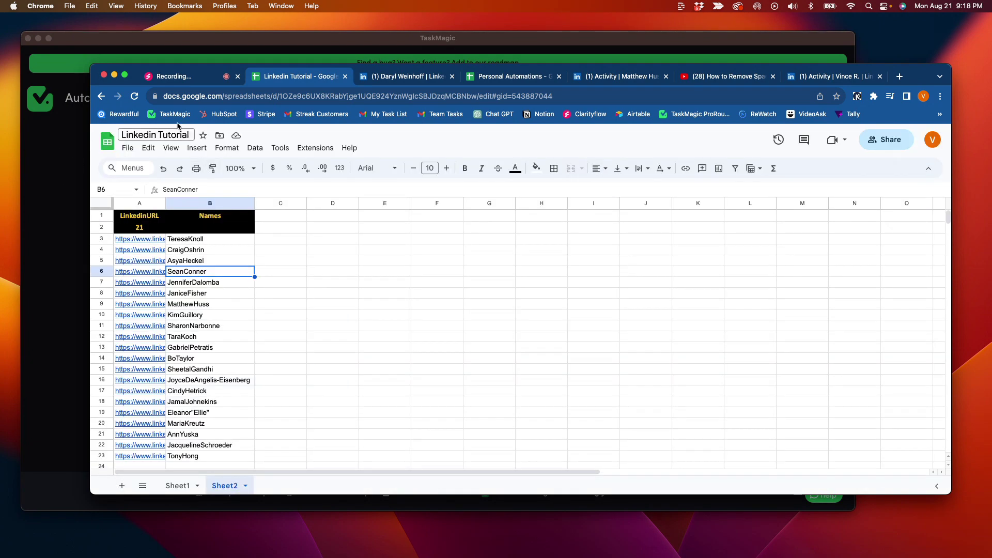
left_click(224, 62)
left_click(472, 293)
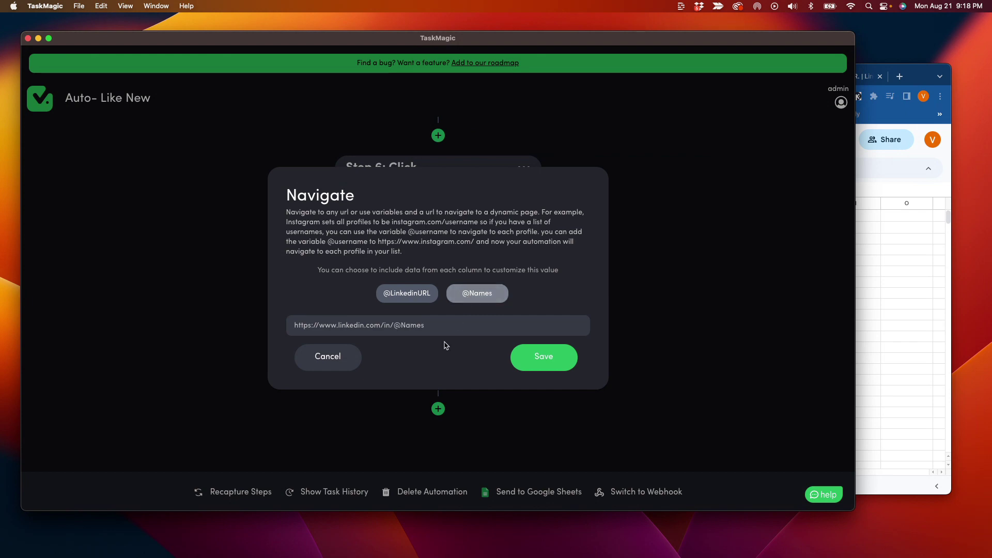
left_click(872, 193)
left_click(611, 77)
left_click_drag(370, 96, 304, 96)
key("super+c")
left_click(85, 240)
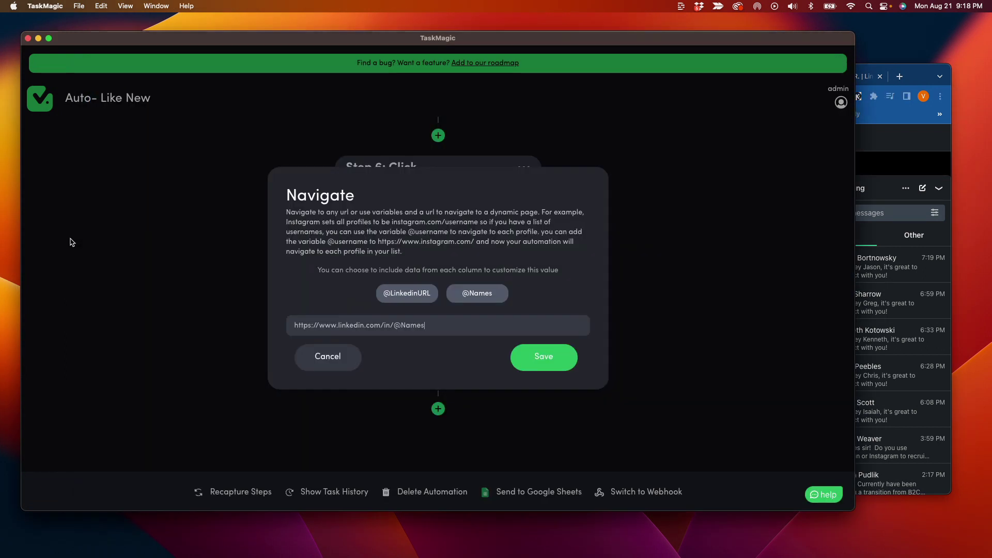
key("super+v")
left_click(545, 360)
- Review the Auto- Like New steps and its loop spanning step 1 to step 9
scroll(305, 292, "up", 2)
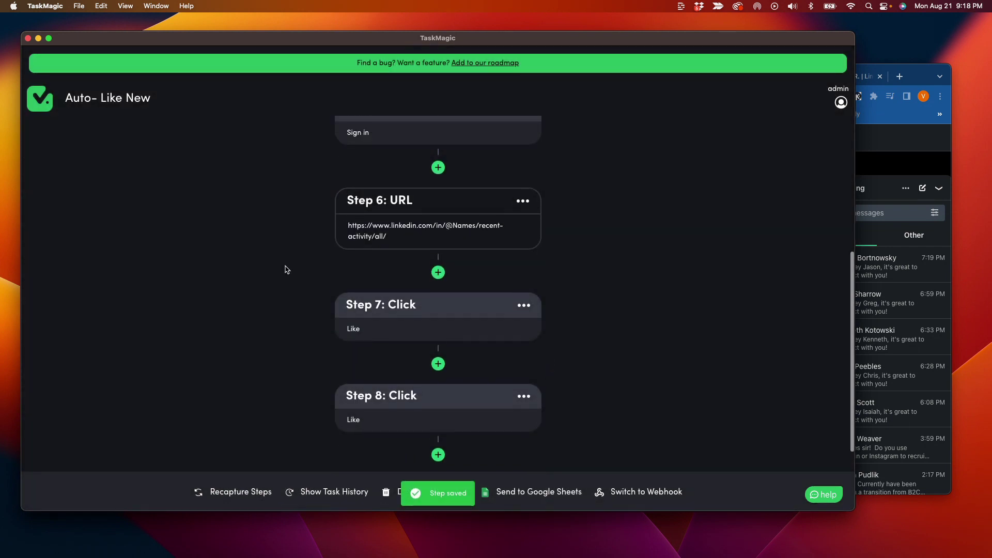
scroll(287, 270, "down", 3)
scroll(286, 269, "up", 2)
scroll(287, 269, "up", 3)
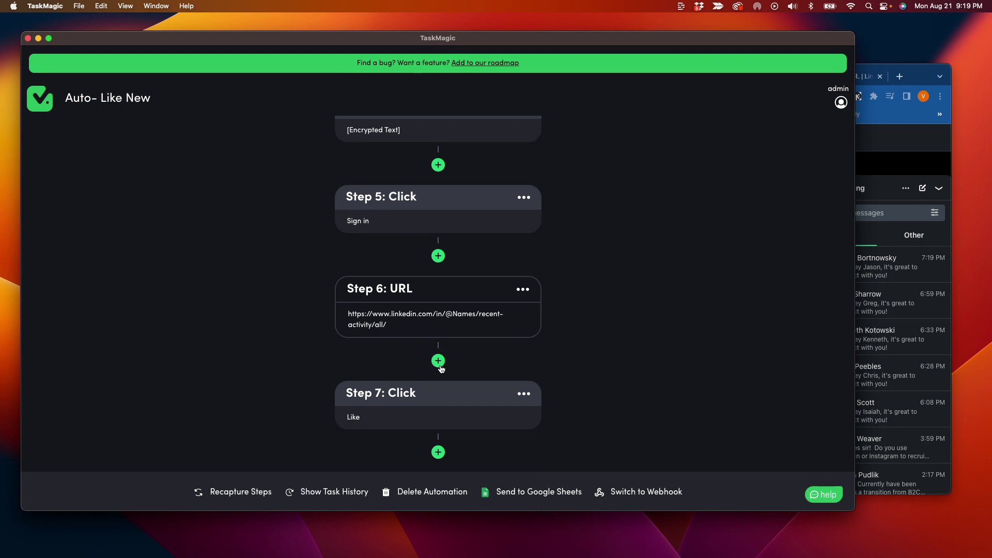
scroll(441, 369, "down", 5)
scroll(441, 369, "up", 15)
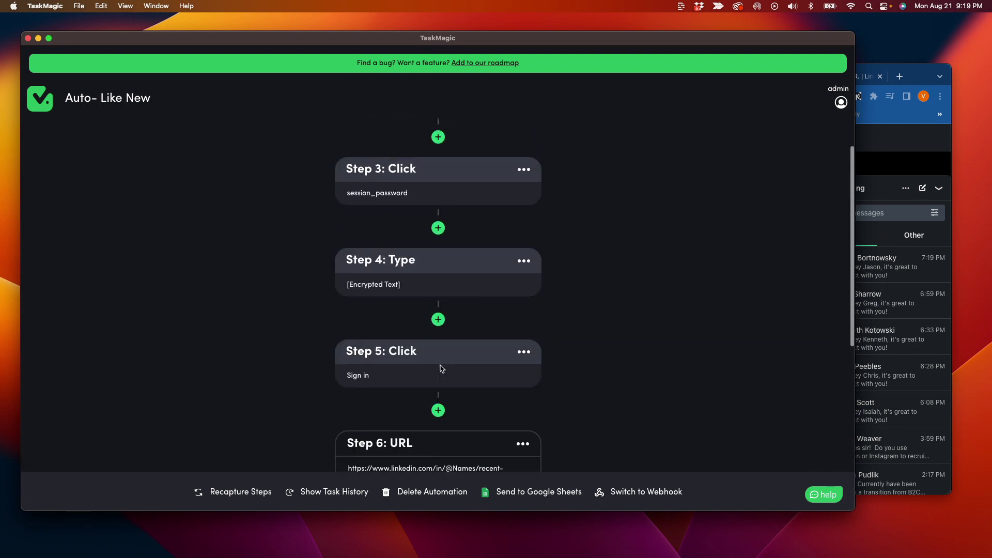
scroll(647, 228, "down", 1)
scroll(653, 206, "up", 1)
left_click_drag(709, 178, 808, 177)
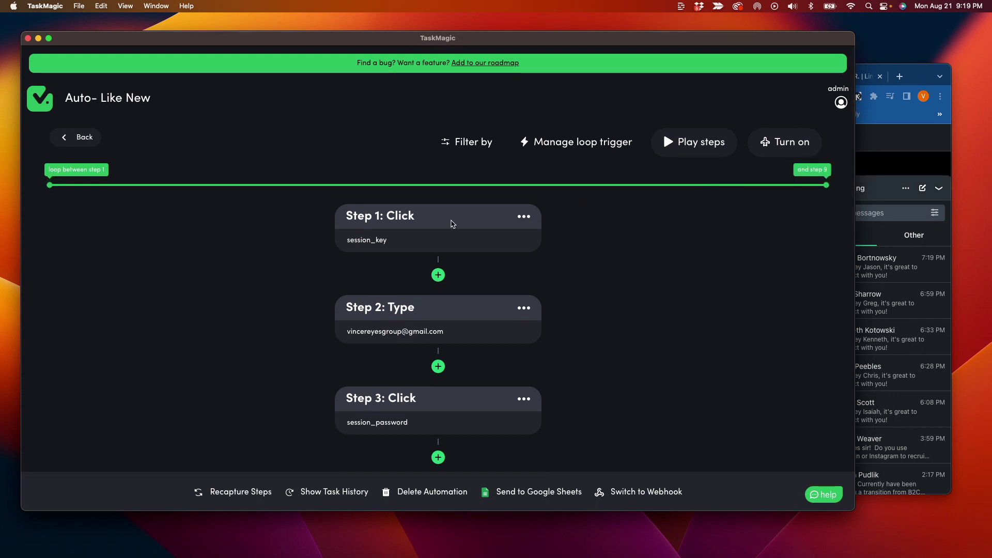
scroll(235, 177, "down", 4)
scroll(234, 177, "down", 6)
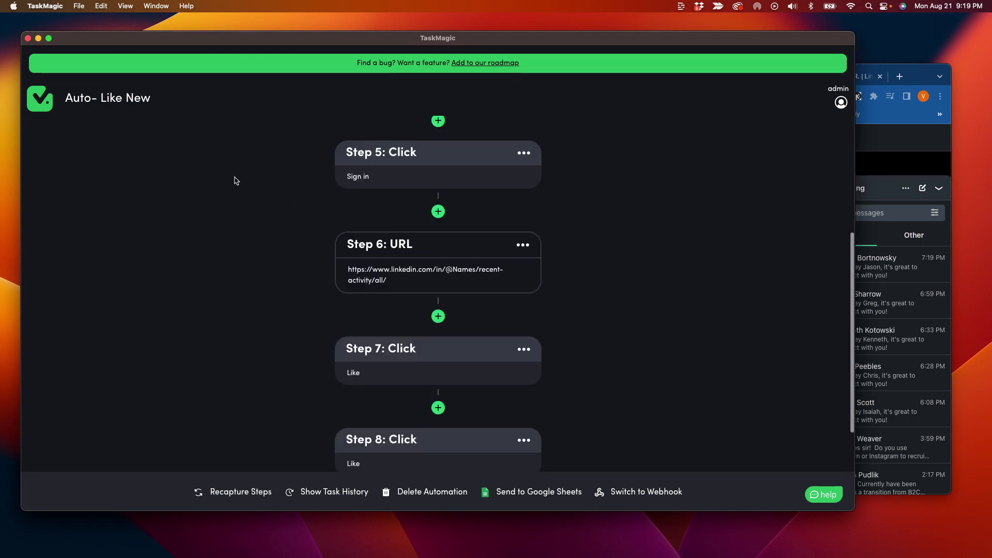
scroll(234, 177, "down", 2)
scroll(235, 177, "up", 2)
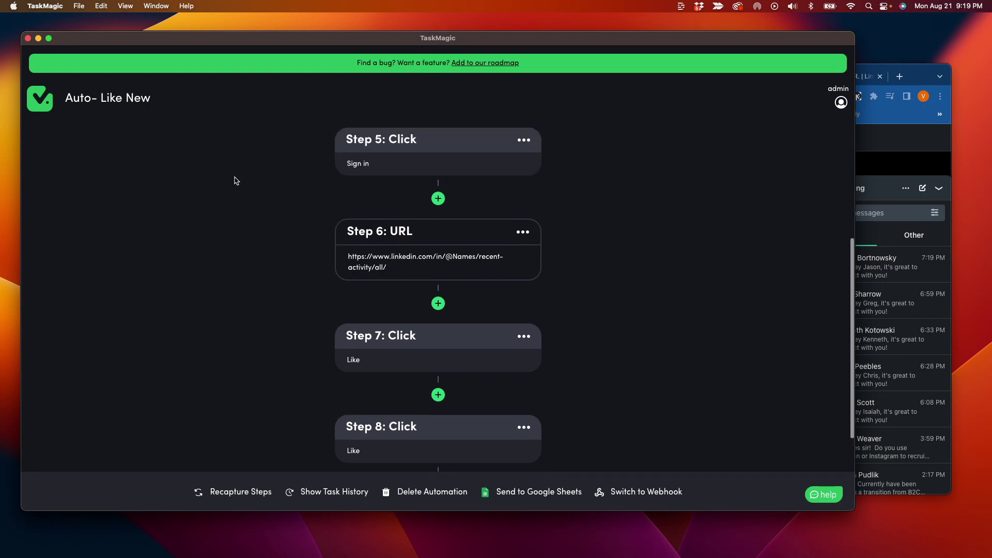
scroll(363, 235, "up", 10)
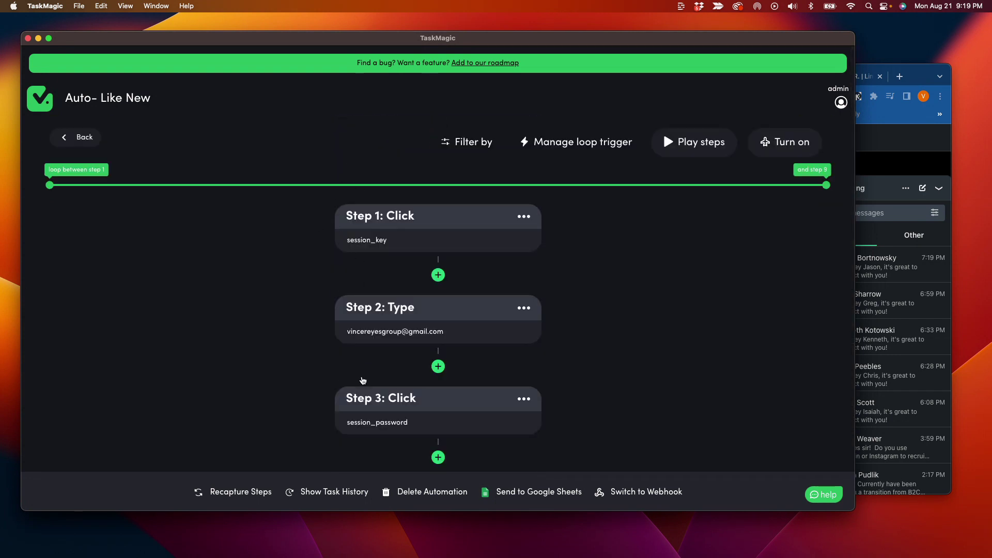
scroll(317, 247, "down", 1)
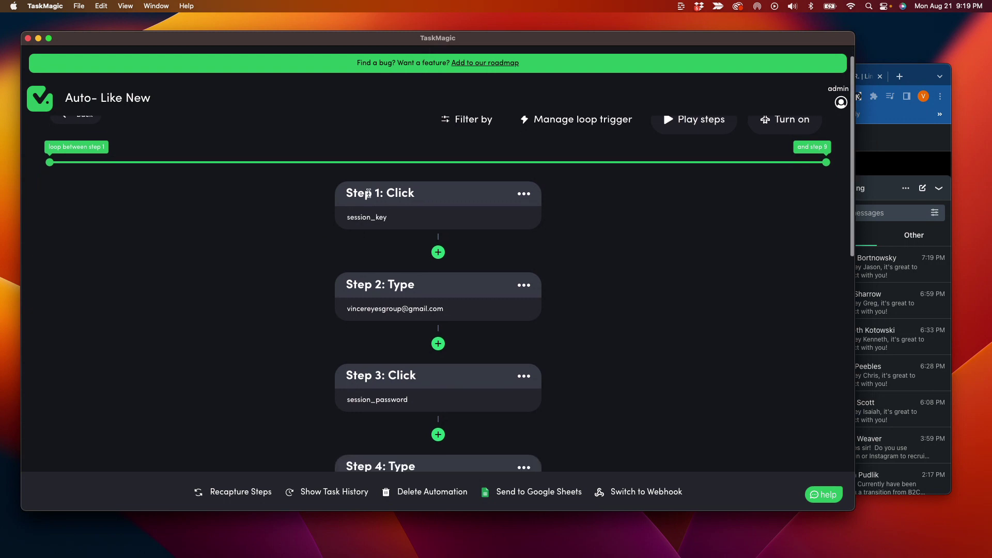
scroll(292, 321, "down", 10)
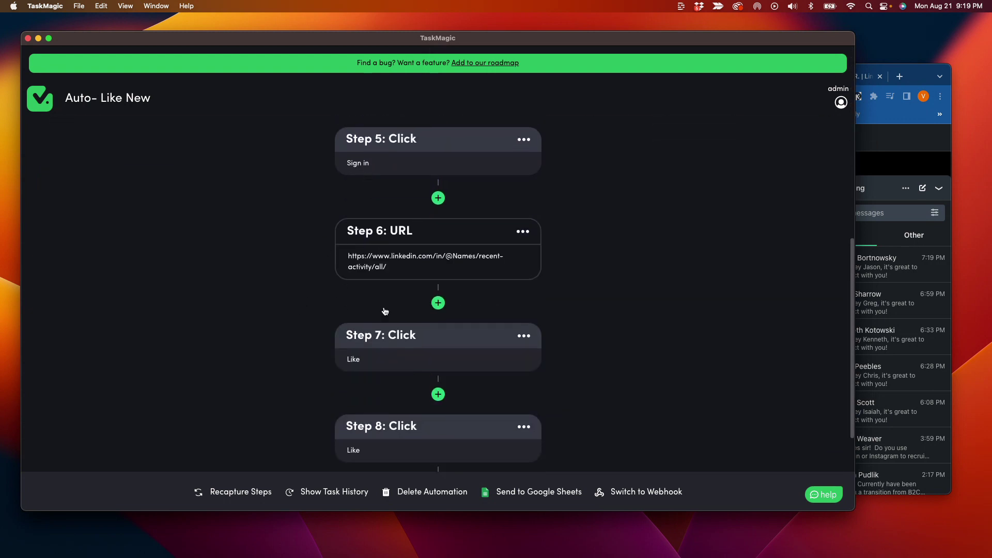
scroll(349, 411, "down", 4)
scroll(348, 411, "up", 4)
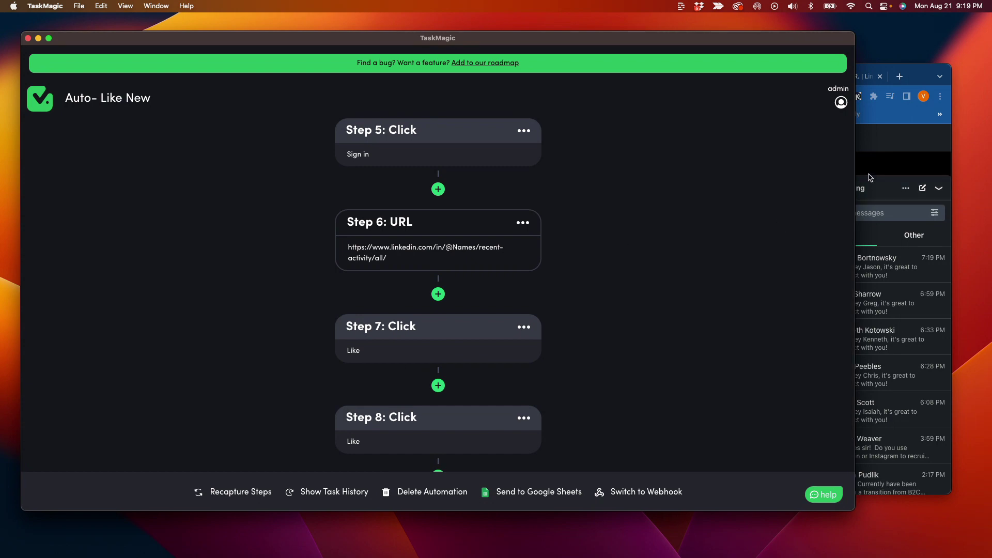
- Check the Names list in the Linkedin Tutorial sheet, then return to the step list
key("super+Tab")
left_click(305, 77)
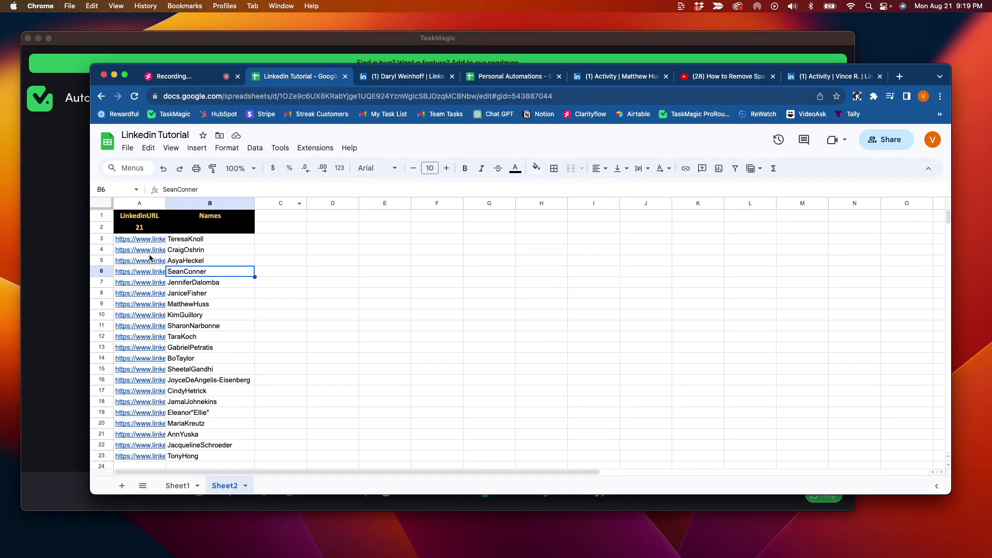
left_click(72, 286)
scroll(289, 220, "up", 5)
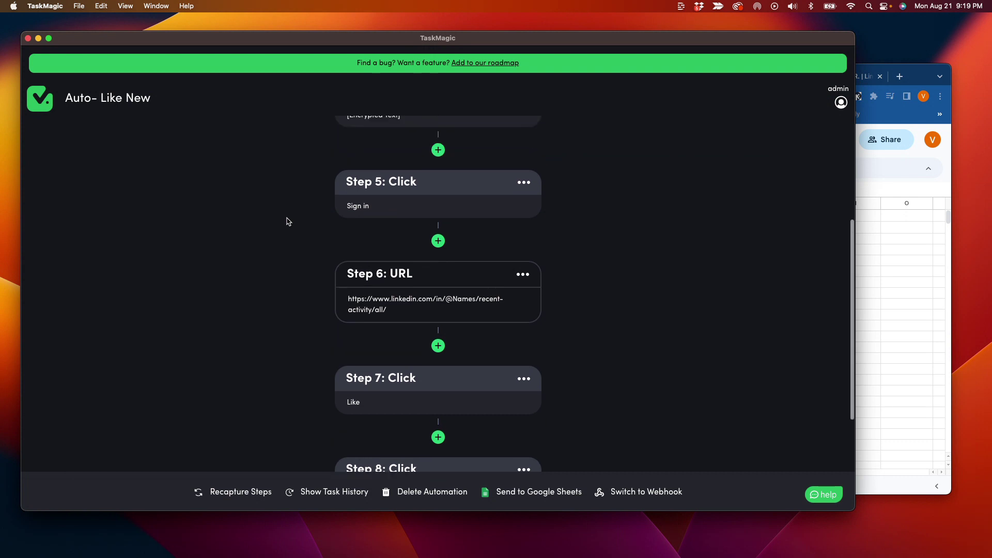
scroll(287, 222, "up", 10)
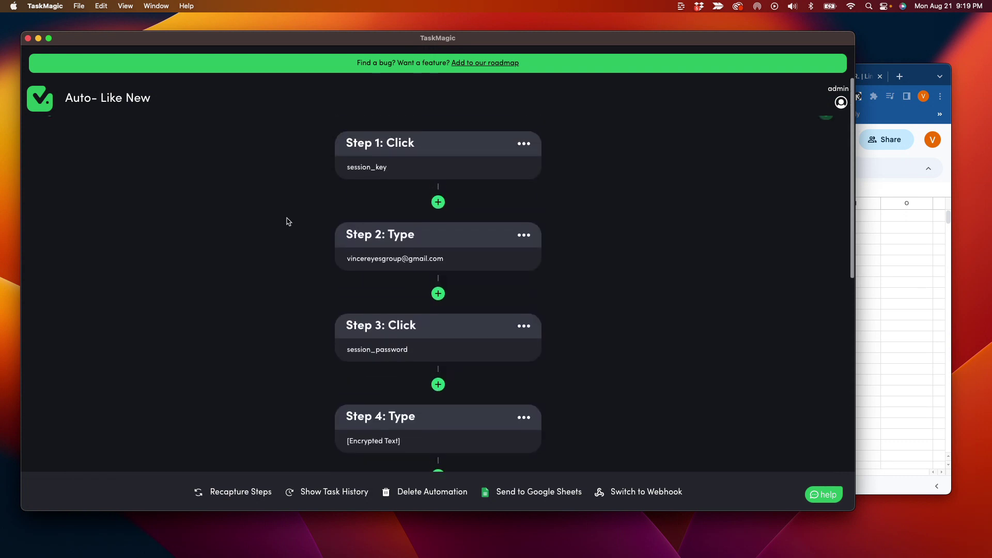
scroll(315, 217, "down", 10)
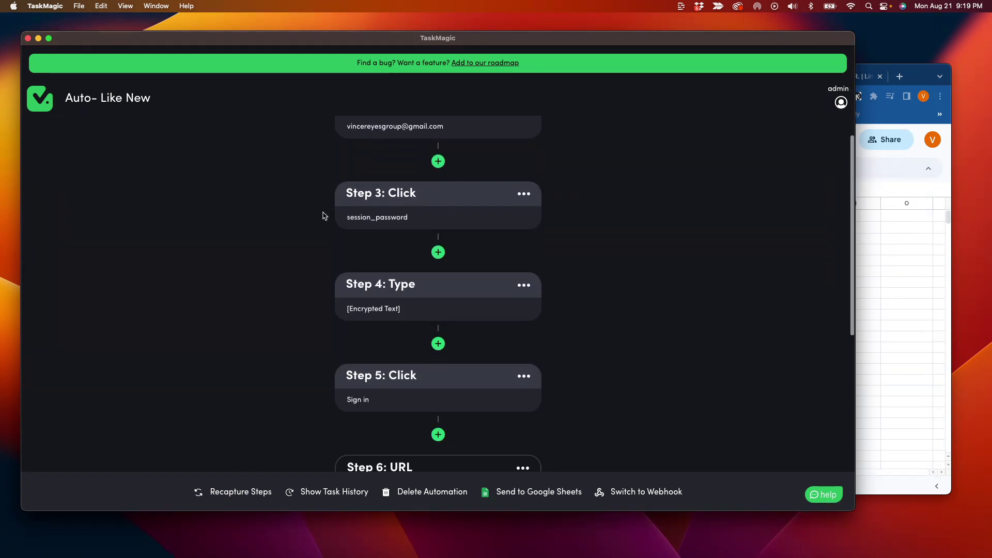
scroll(324, 216, "down", 3)
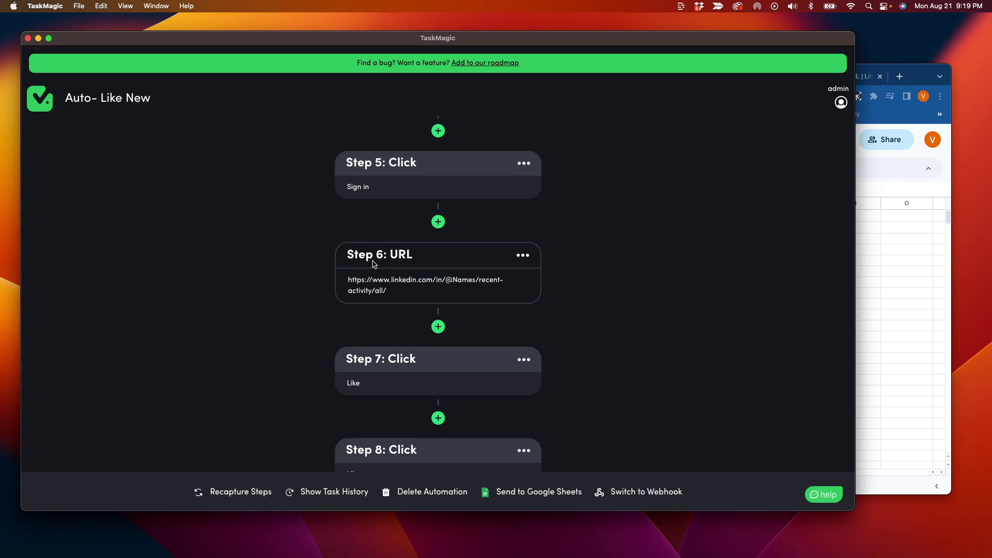
scroll(372, 263, "up", 1)
scroll(372, 262, "up", 8)
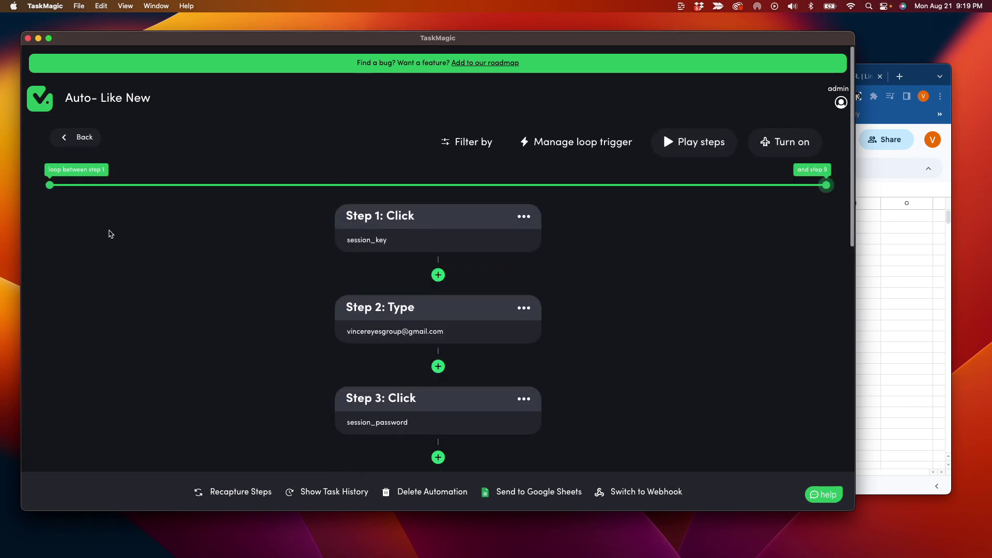
- Move the loop start from step 1 to step 6
left_click_drag(49, 185, 536, 180)
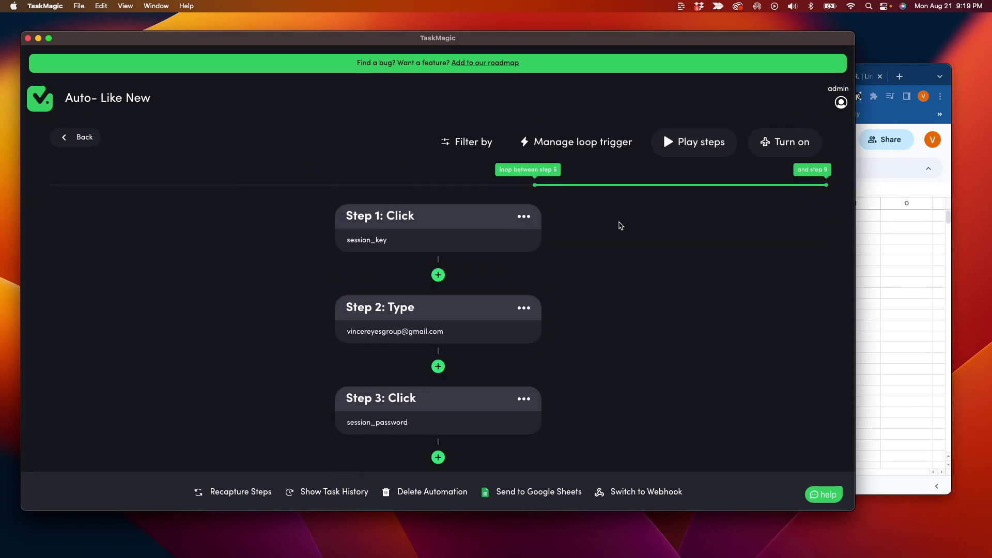
scroll(611, 271, "down", 7)
scroll(611, 270, "down", 4)
scroll(610, 270, "up", 11)
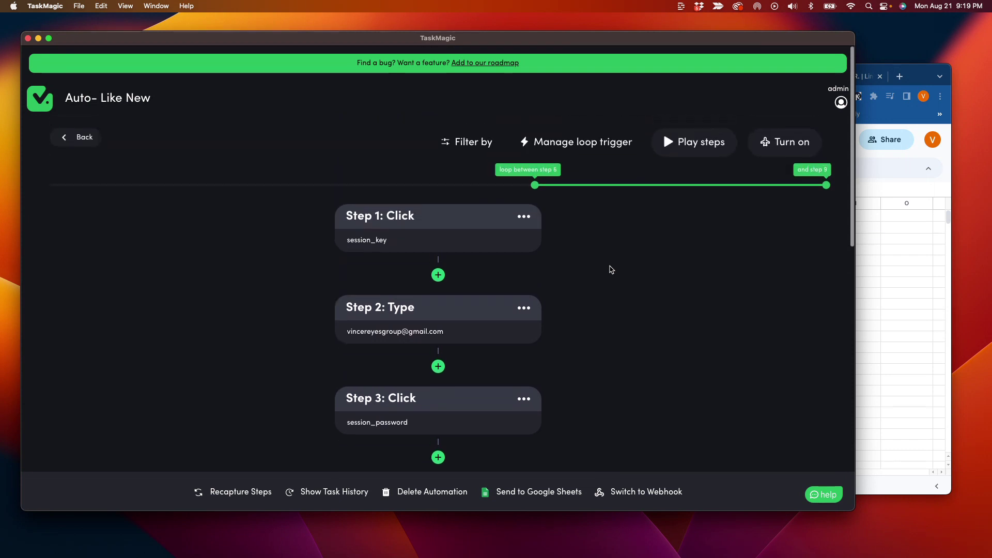
- Look at the loop trigger's Manage Loop Settings, then go back to the step list
left_click(569, 141)
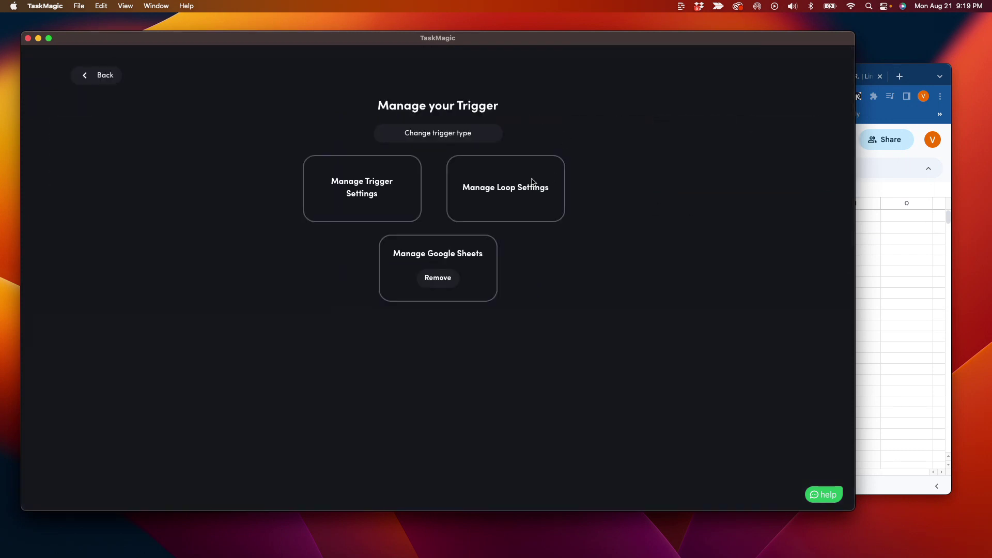
left_click(533, 182)
left_click(106, 80)
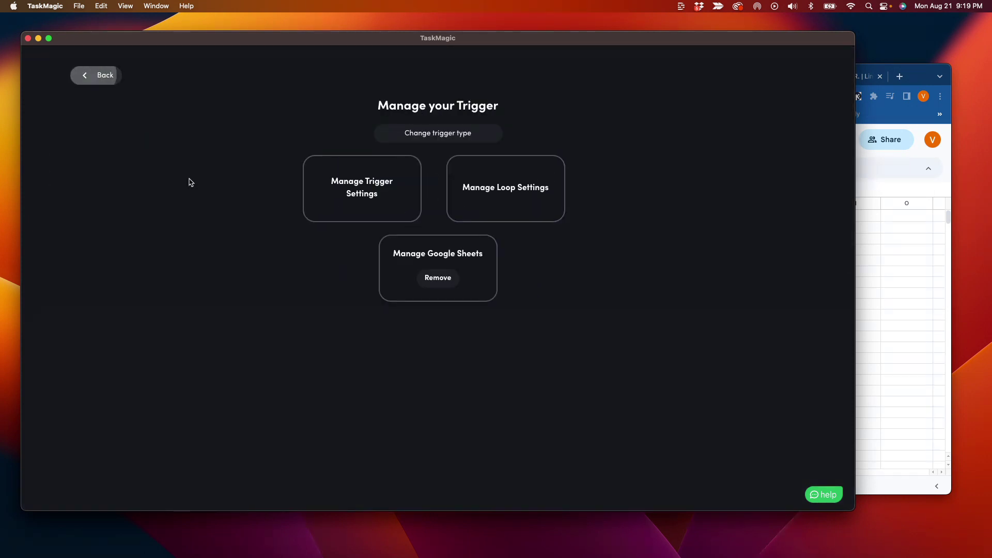
left_click(96, 76)
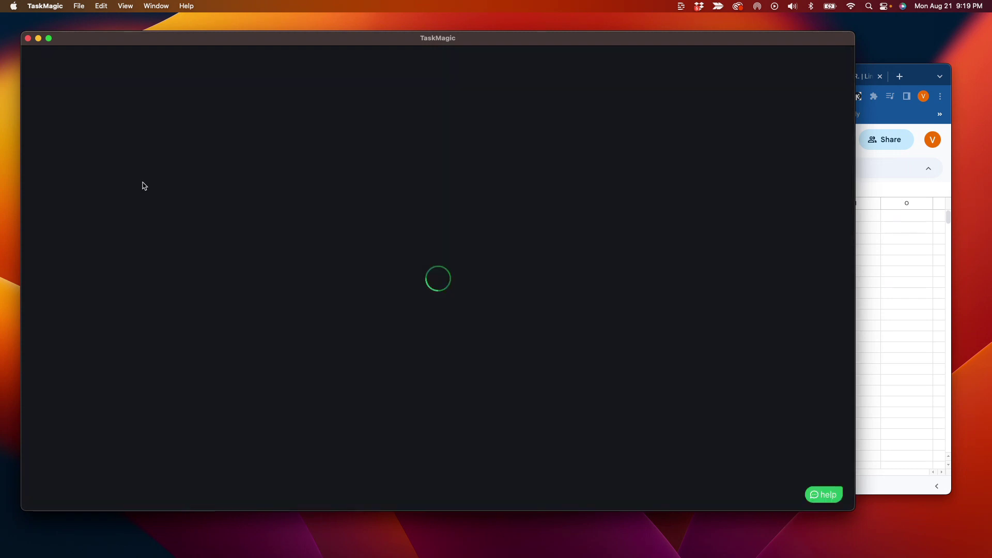
- Run the Auto- Like New automation and watch it like posts through loop 3
left_click(257, 202)
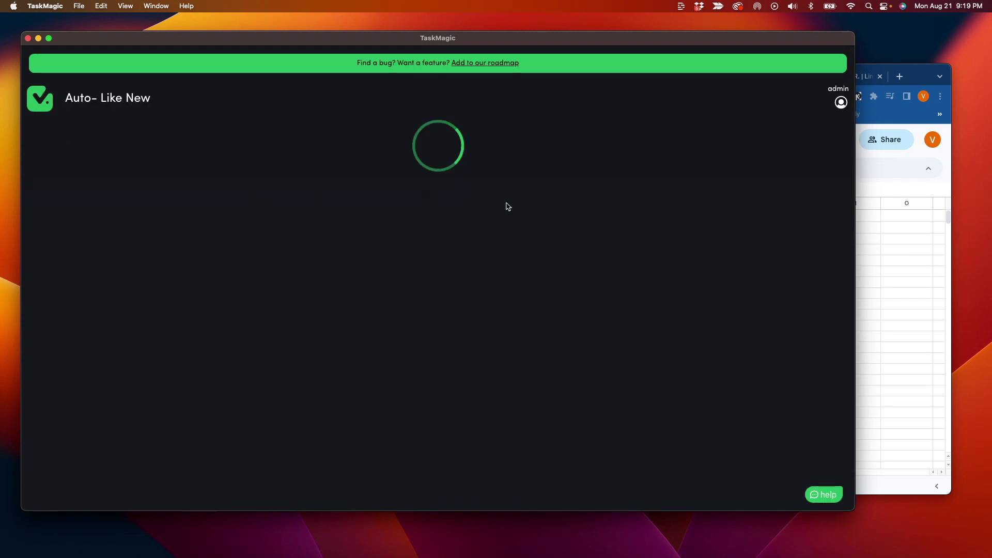
scroll(612, 231, "down", 10)
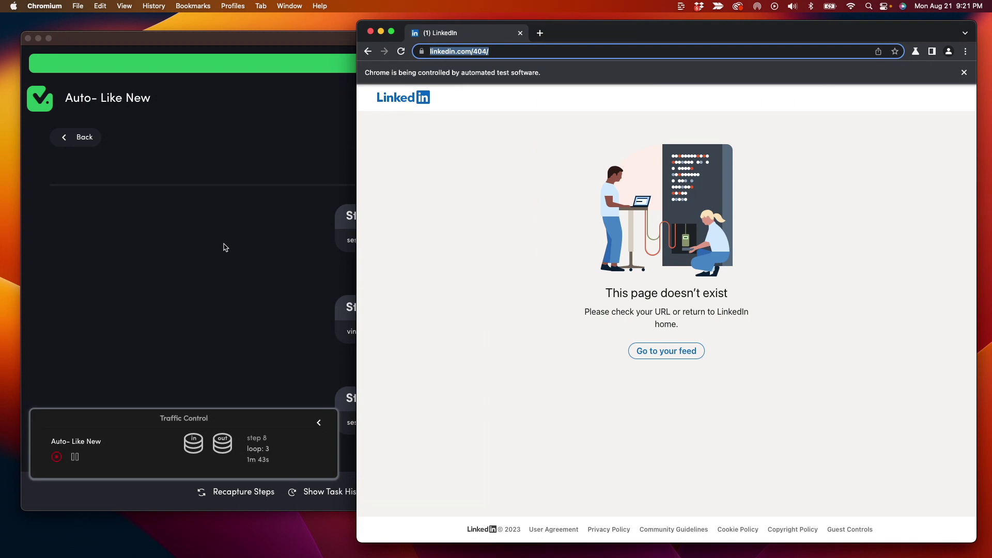
- Review the Like steps 7–9 and the browser while the run completes after loop 4
left_click(225, 247)
scroll(225, 248, "down", 10)
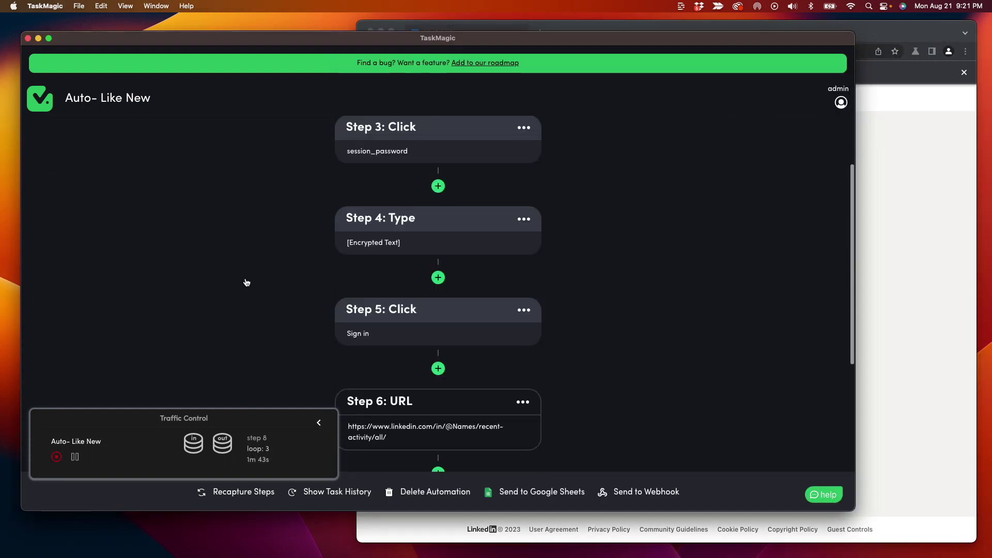
scroll(330, 329, "down", 6)
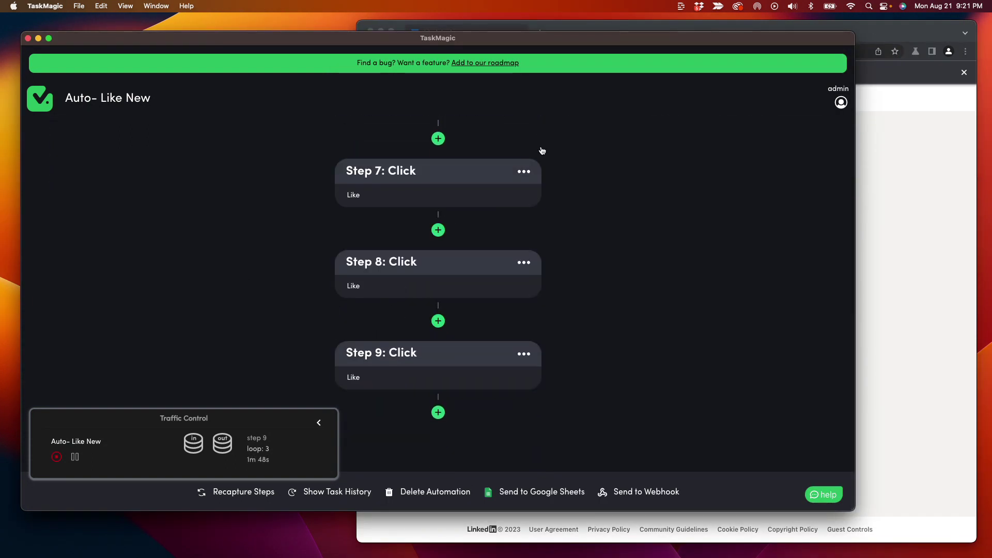
left_click(614, 27)
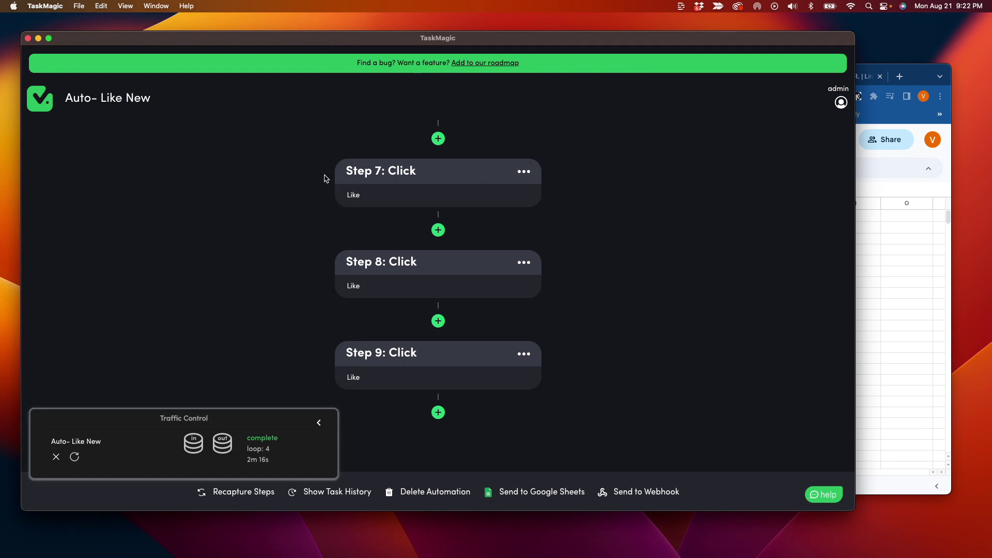
scroll(326, 178, "up", 2)
- Insert a 0.05-minute delay step after step 7
scroll(440, 251, "down", 2)
left_click(438, 230)
scroll(310, 231, "down", 5)
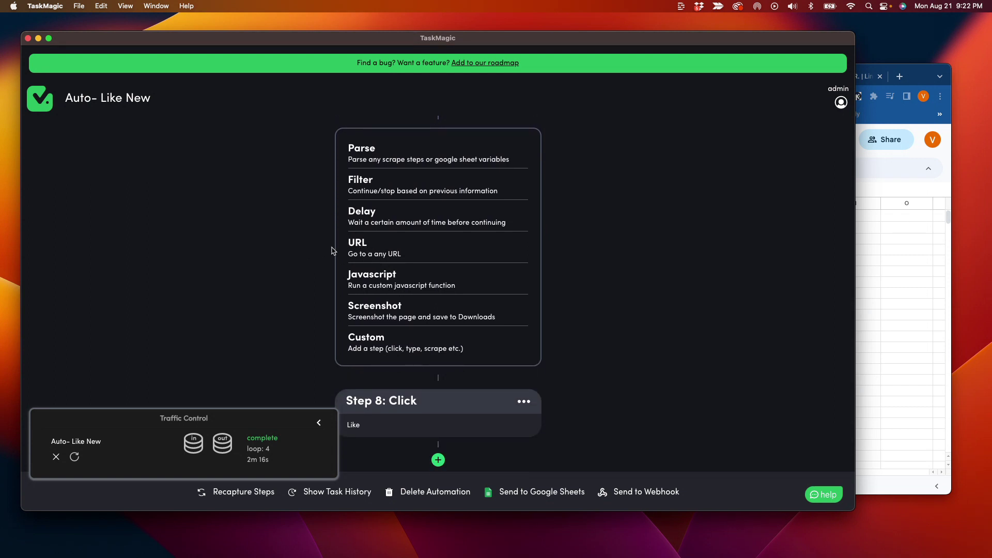
left_click(367, 216)
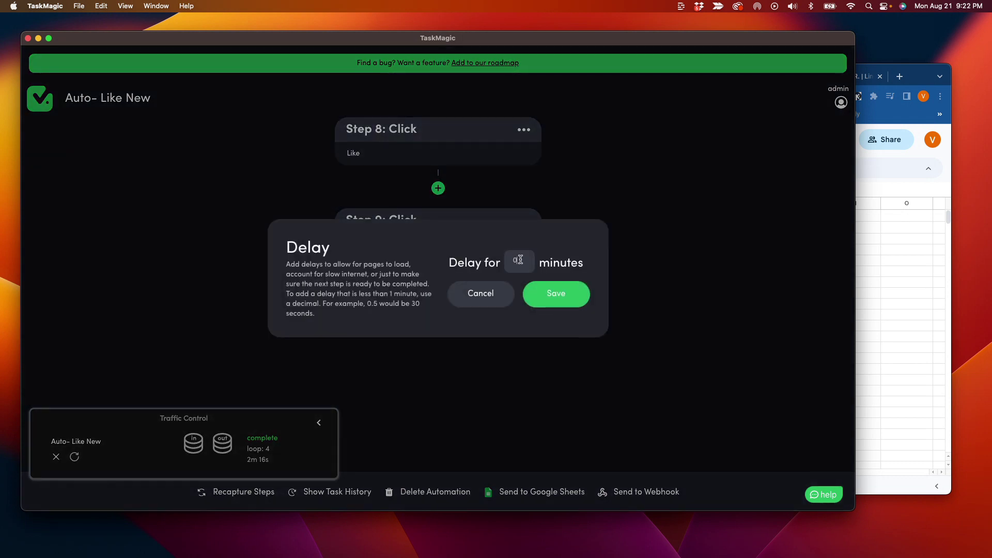
type("0.05")
left_click(537, 293)
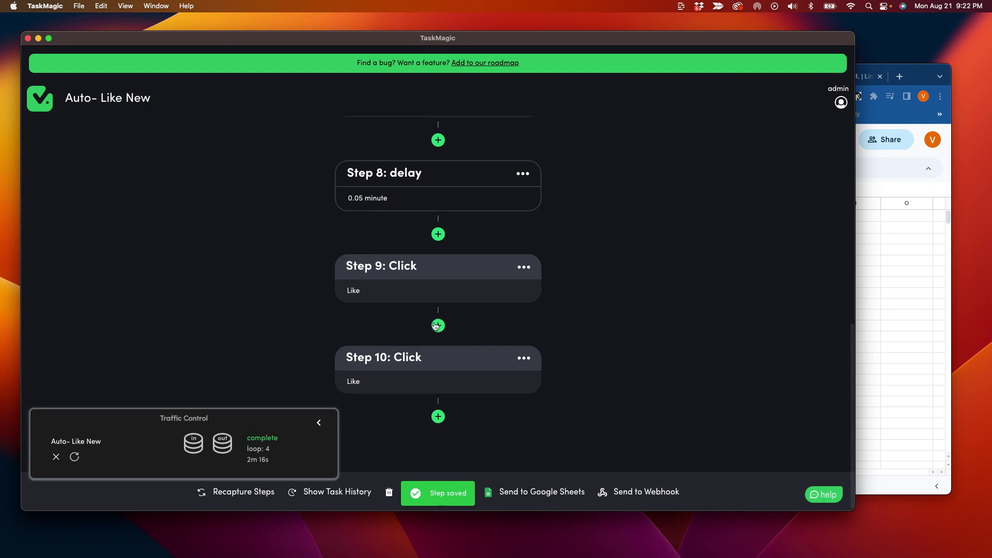
- Insert a second 0.05-minute delay step after step 9
left_click(438, 325)
scroll(362, 310, "down", 2)
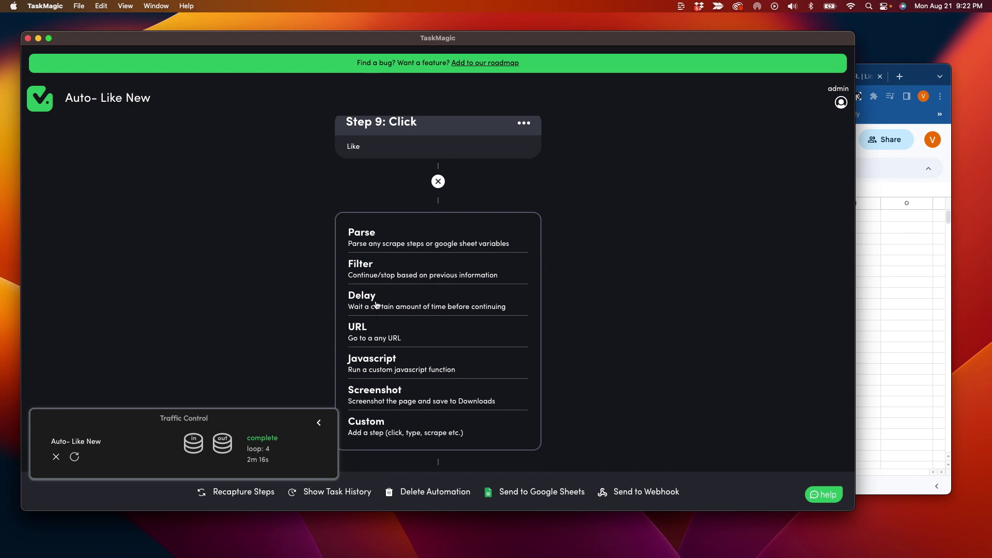
left_click(376, 305)
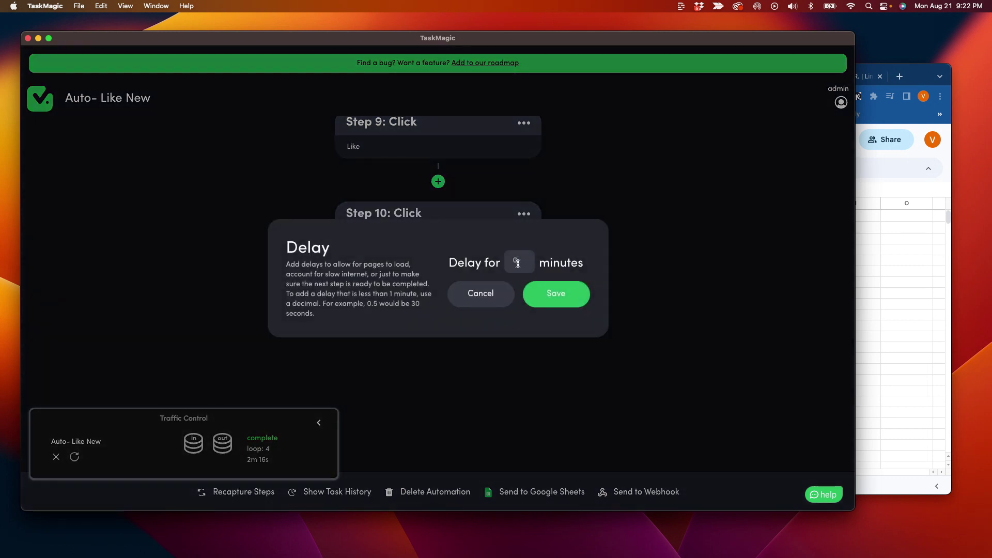
left_click(540, 295)
scroll(302, 219, "up", 5)
scroll(303, 217, "up", 10)
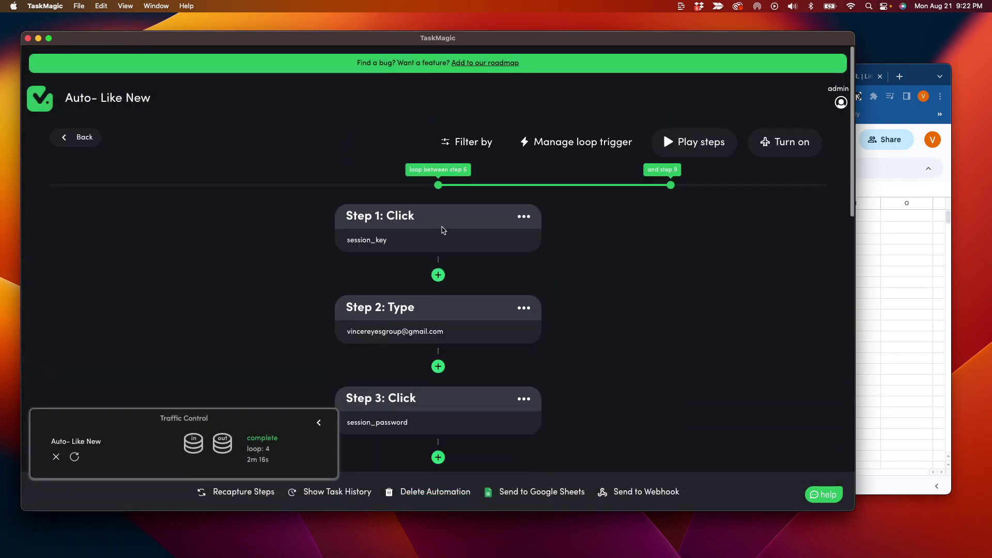
- Extend the loop end from step 9 to step 11 to include both delays
left_click_drag(672, 185, 826, 185)
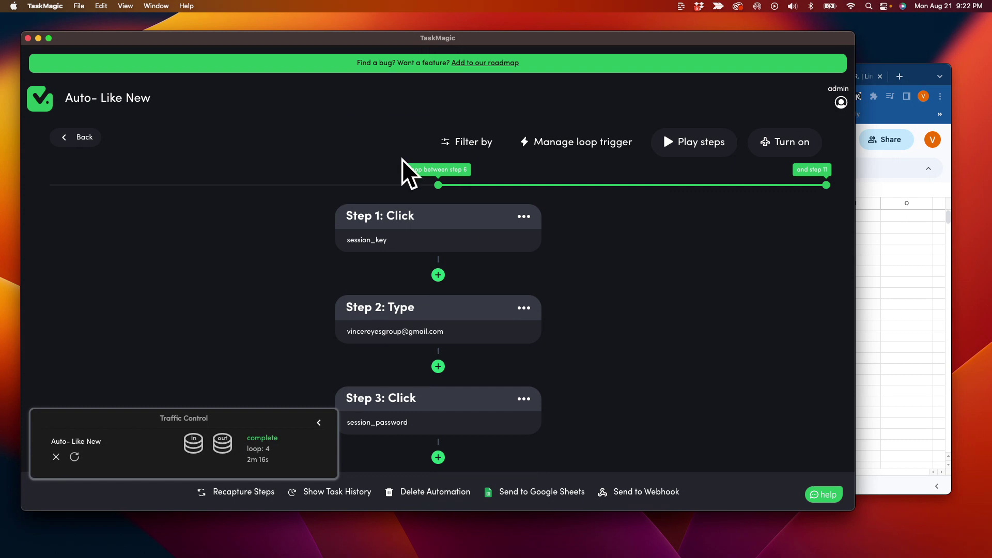
mouse_move(386, 40)
left_mouse_down()
mouse_move(416, 30)
mouse_move(383, 30)
left_mouse_up()
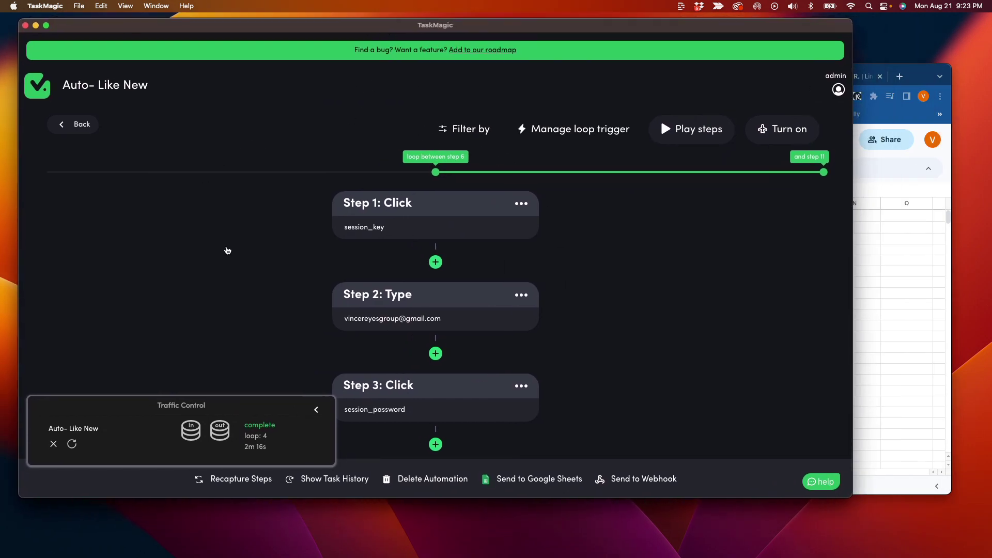
scroll(258, 241, "down", 15)
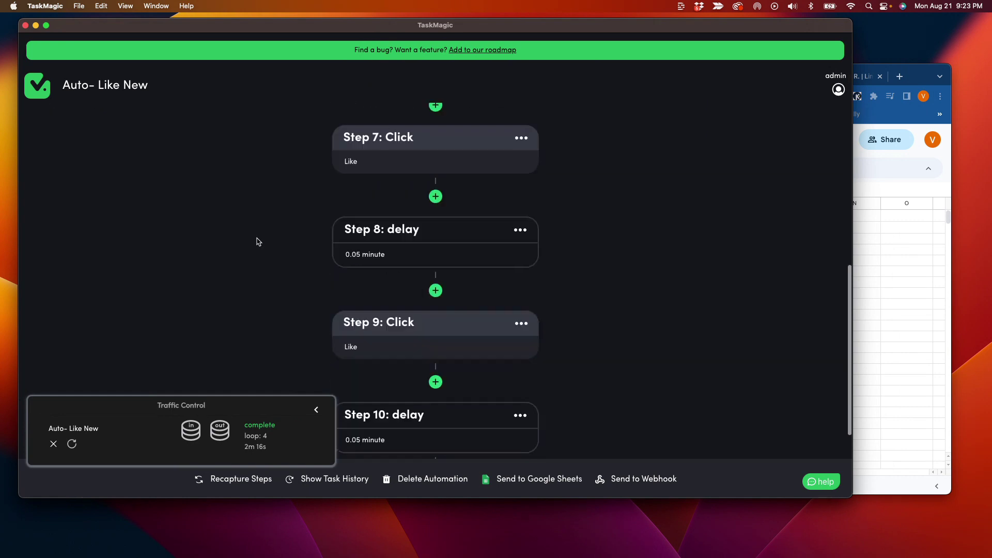